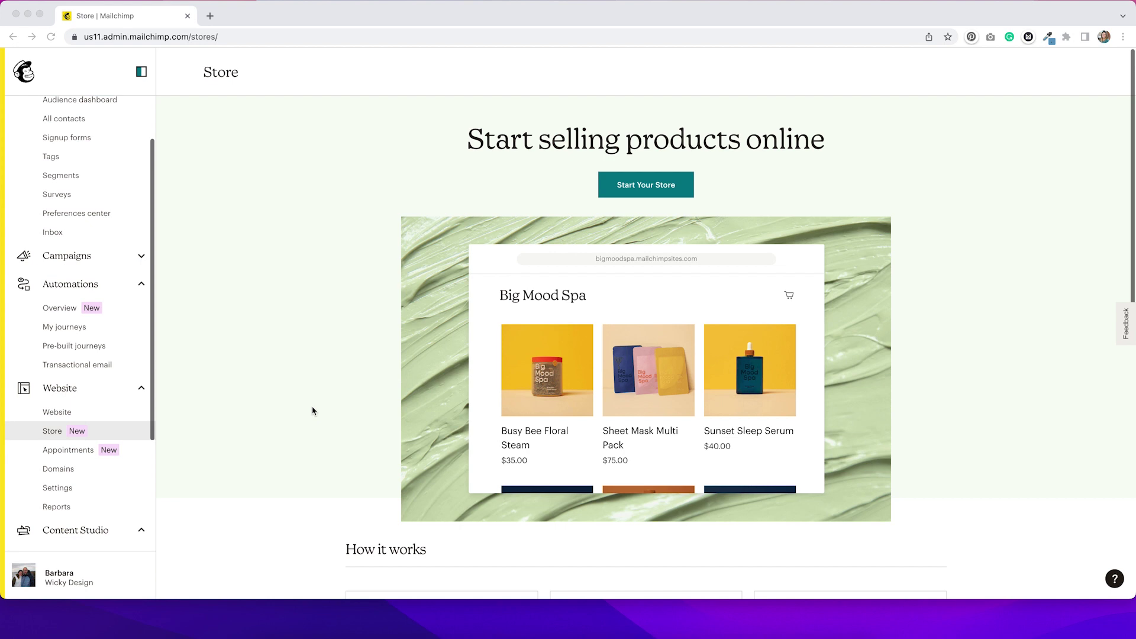
Step: Open the 'Create Your Mailchimp Store' guide in a new tab and read its prerequisites
scroll(312, 411, "down", 3)
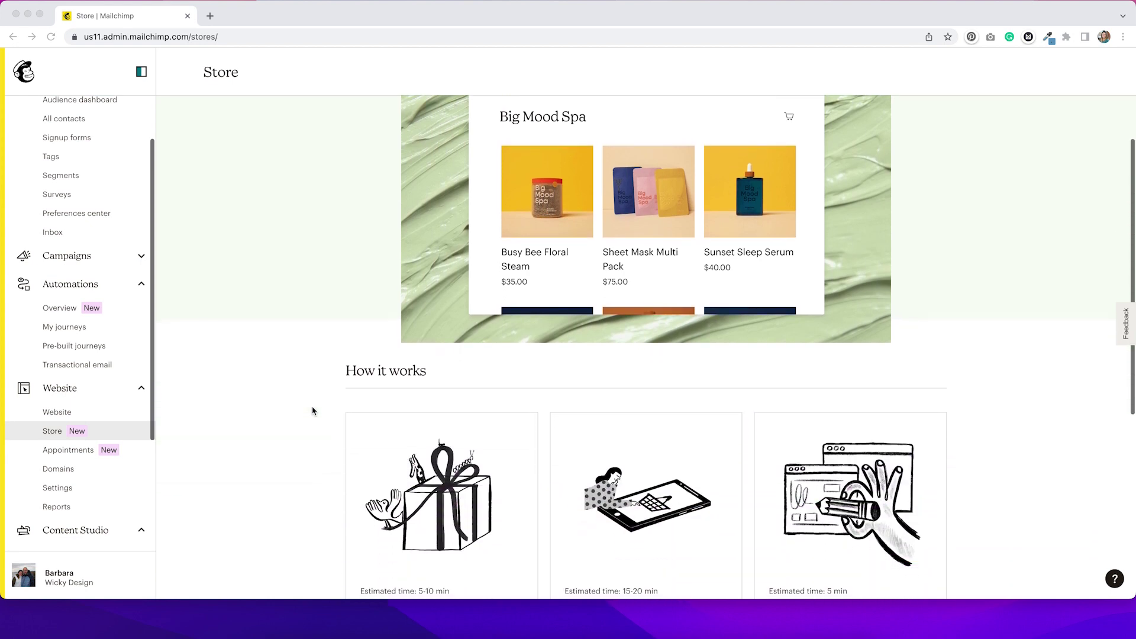
scroll(312, 410, "down", 2)
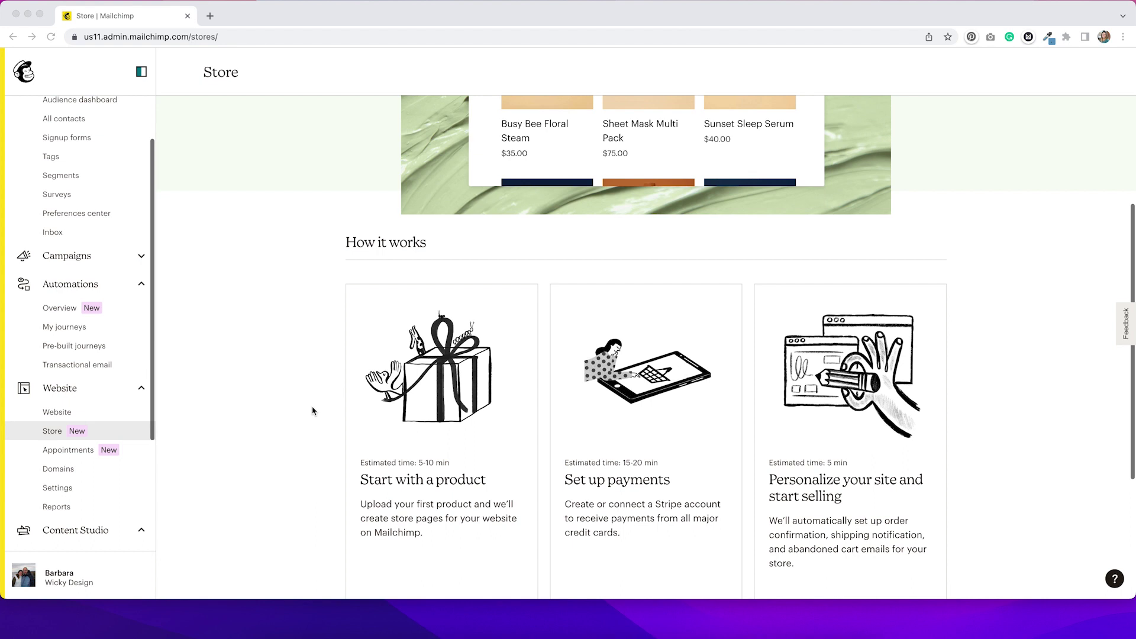
scroll(312, 411, "down", 3)
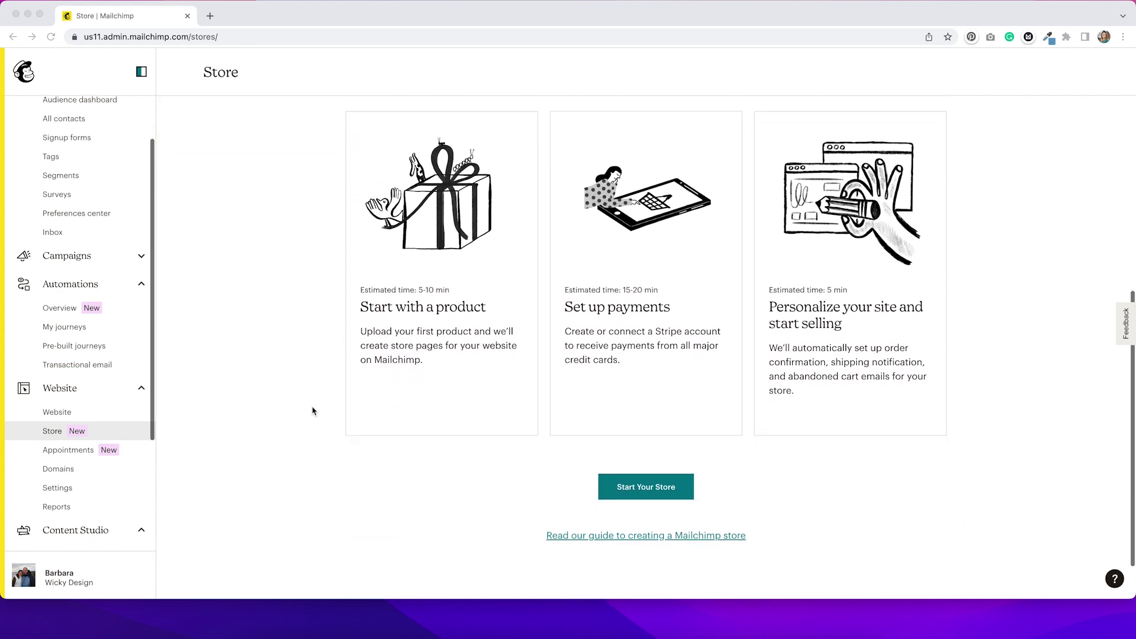
scroll(312, 411, "down", 1)
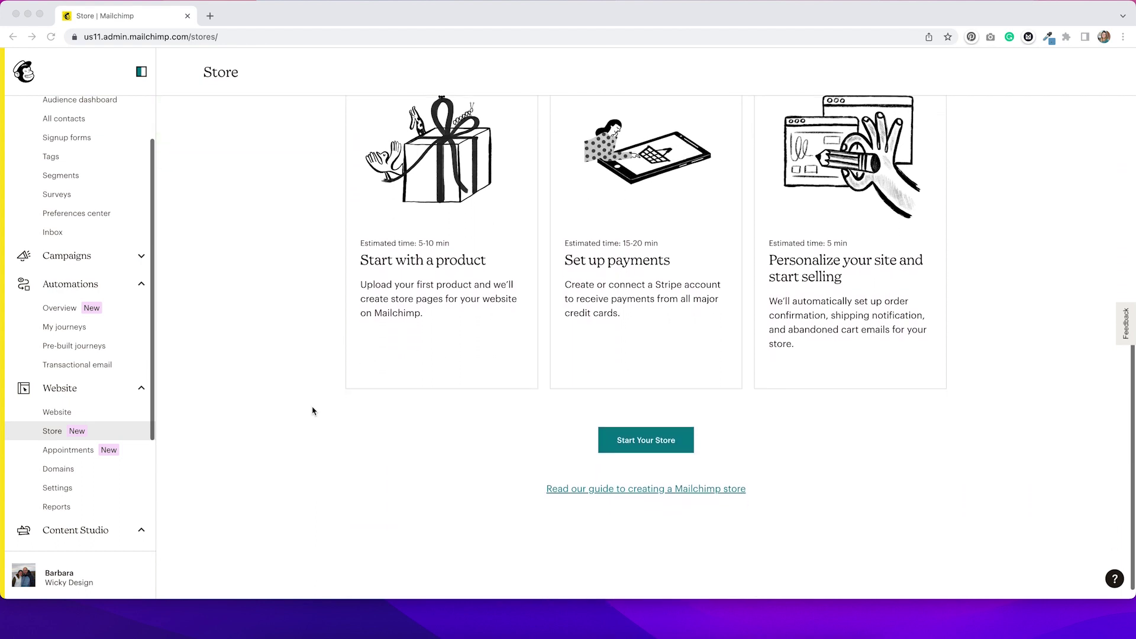
left_click(577, 492)
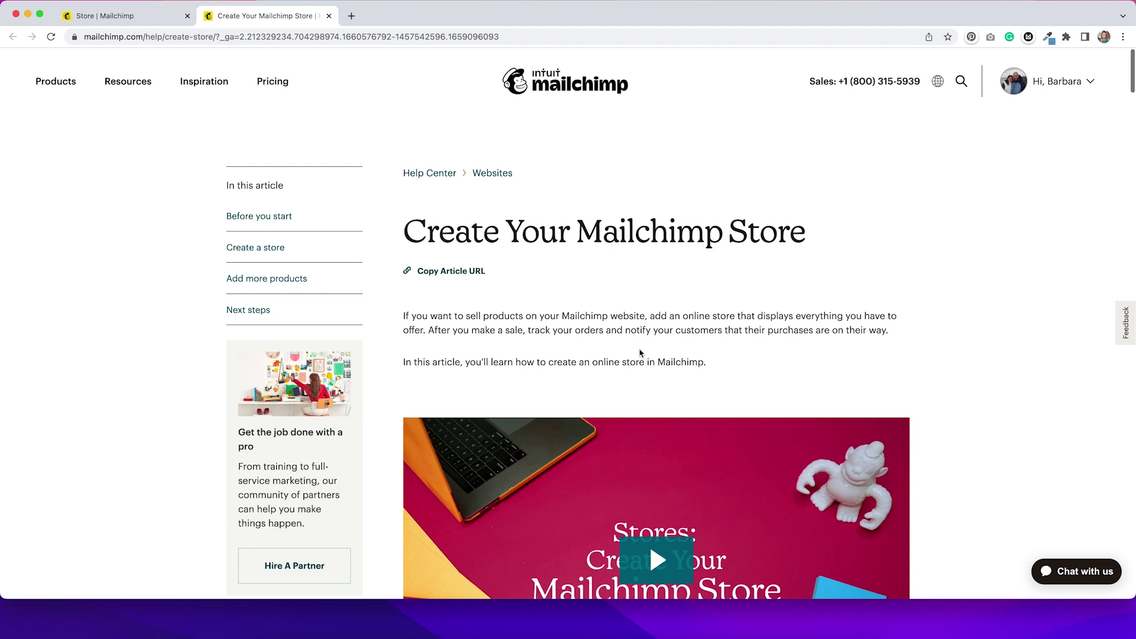
scroll(639, 354, "down", 1)
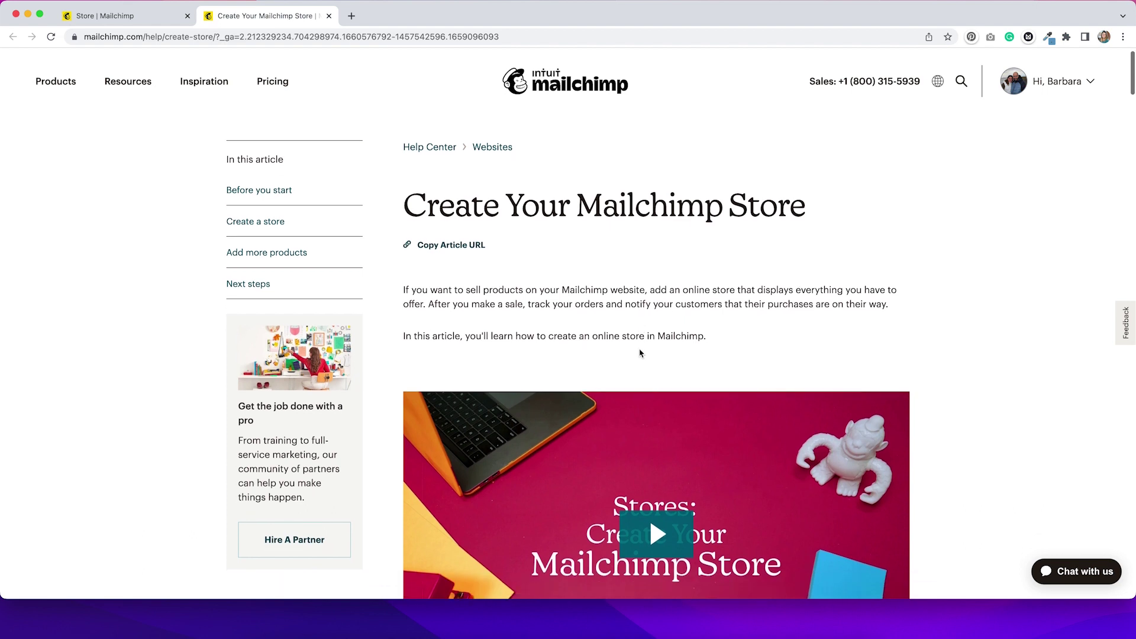
scroll(639, 353, "down", 9)
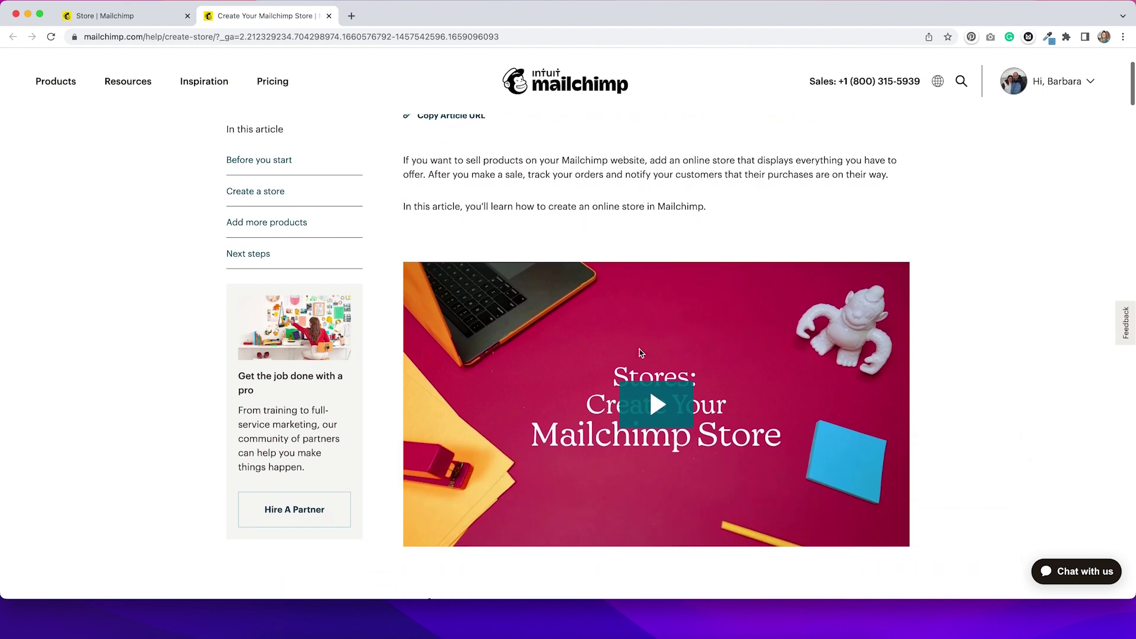
scroll(640, 354, "down", 5)
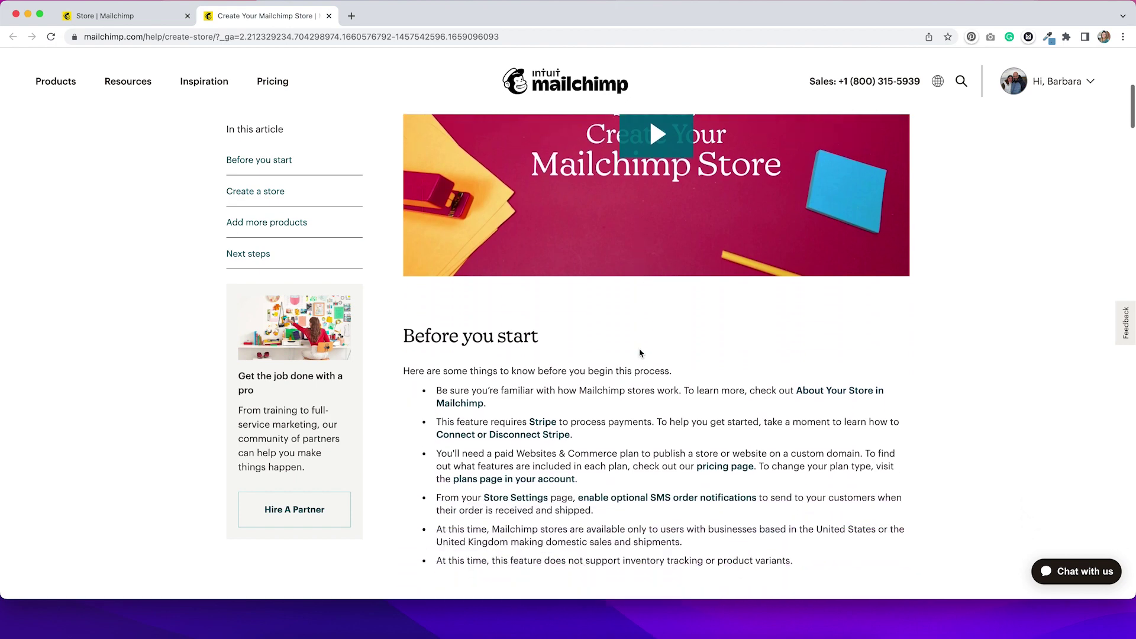
scroll(640, 353, "down", 2)
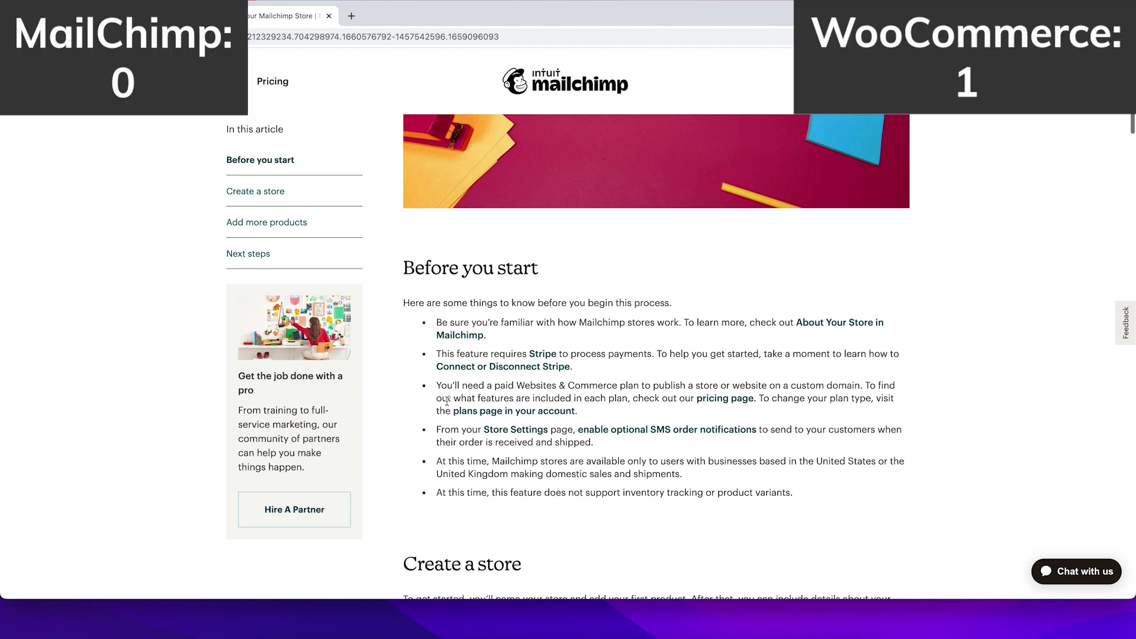
scroll(447, 401, "down", 1)
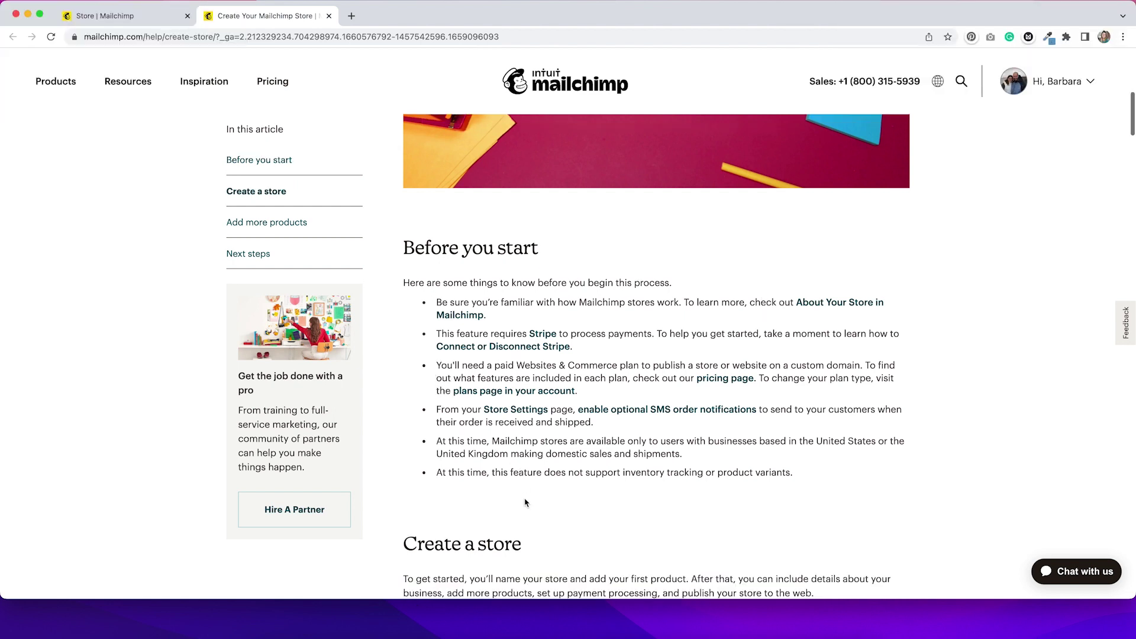
scroll(525, 503, "down", 5)
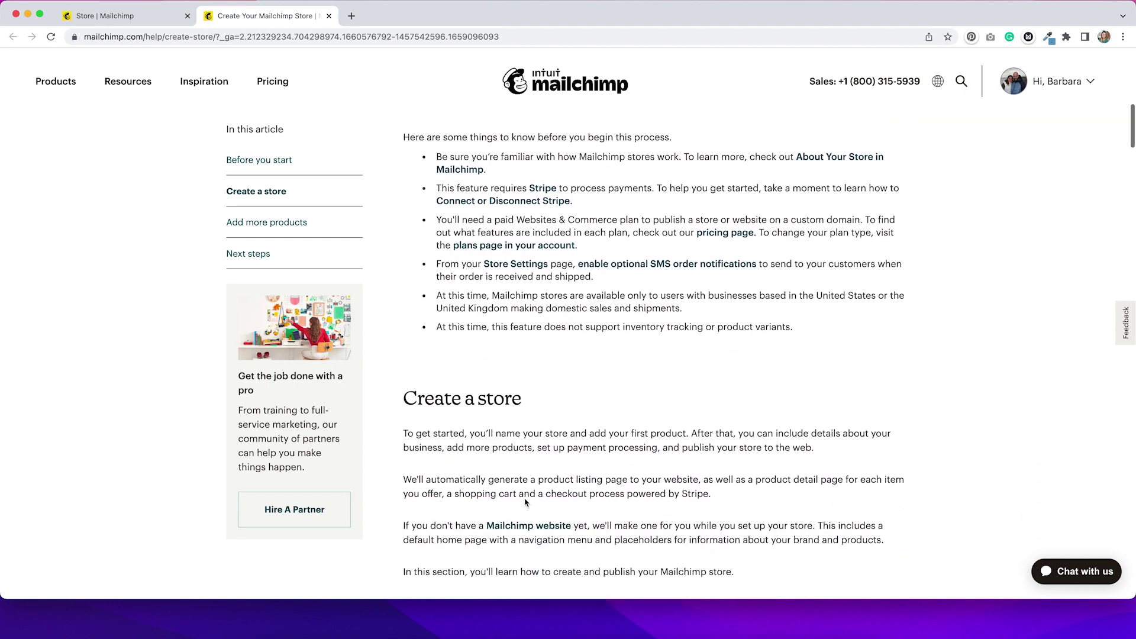
scroll(525, 503, "down", 4)
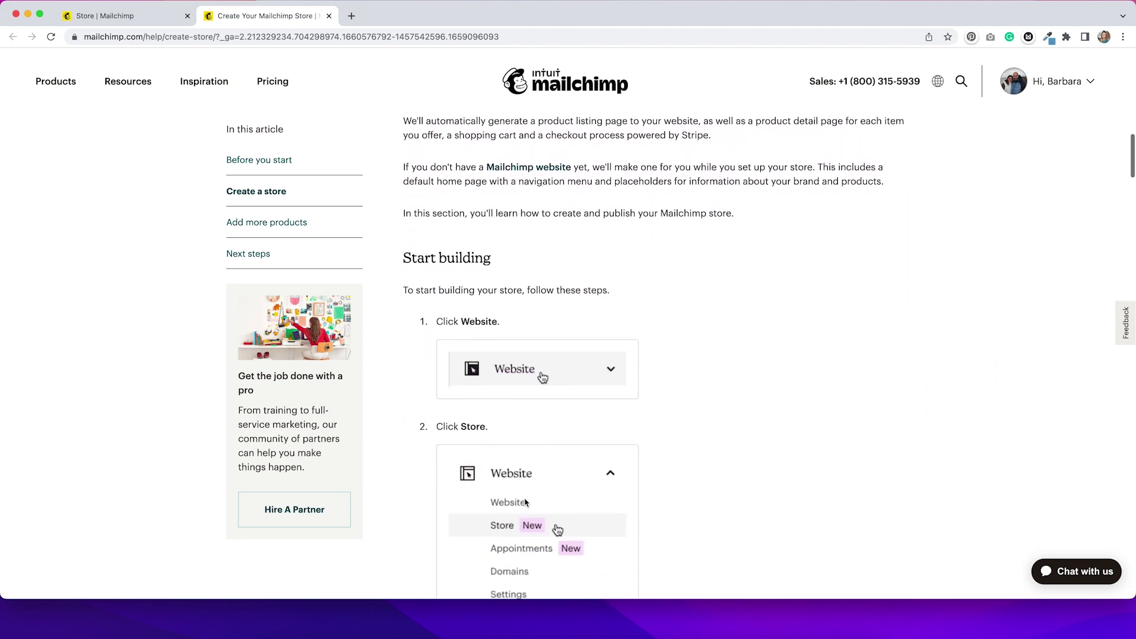
scroll(524, 503, "down", 6)
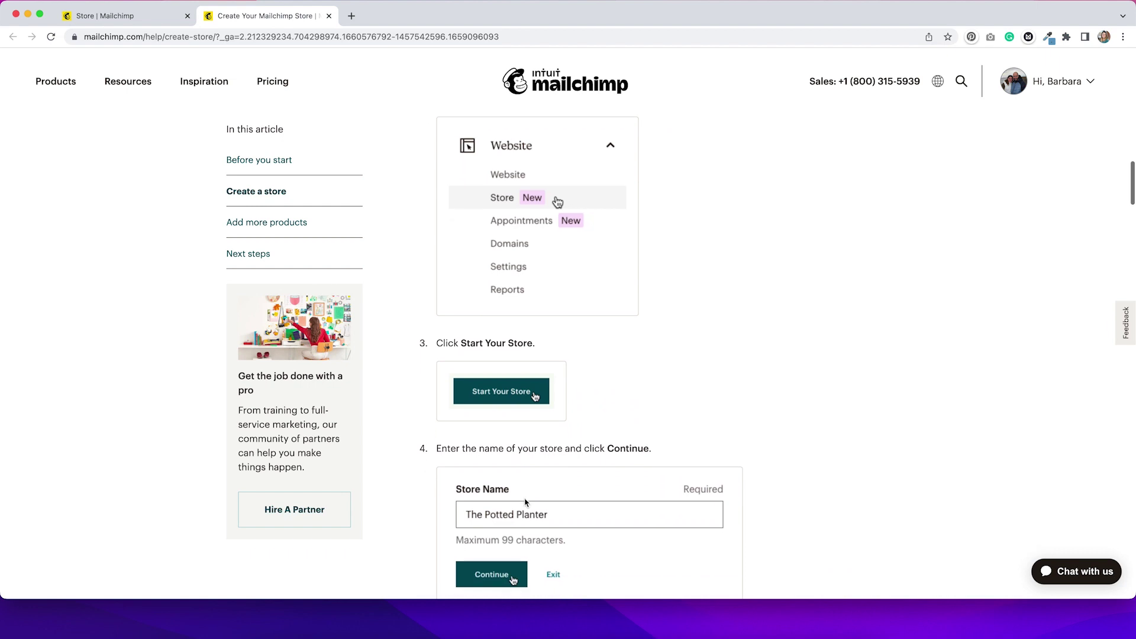
scroll(524, 503, "down", 2)
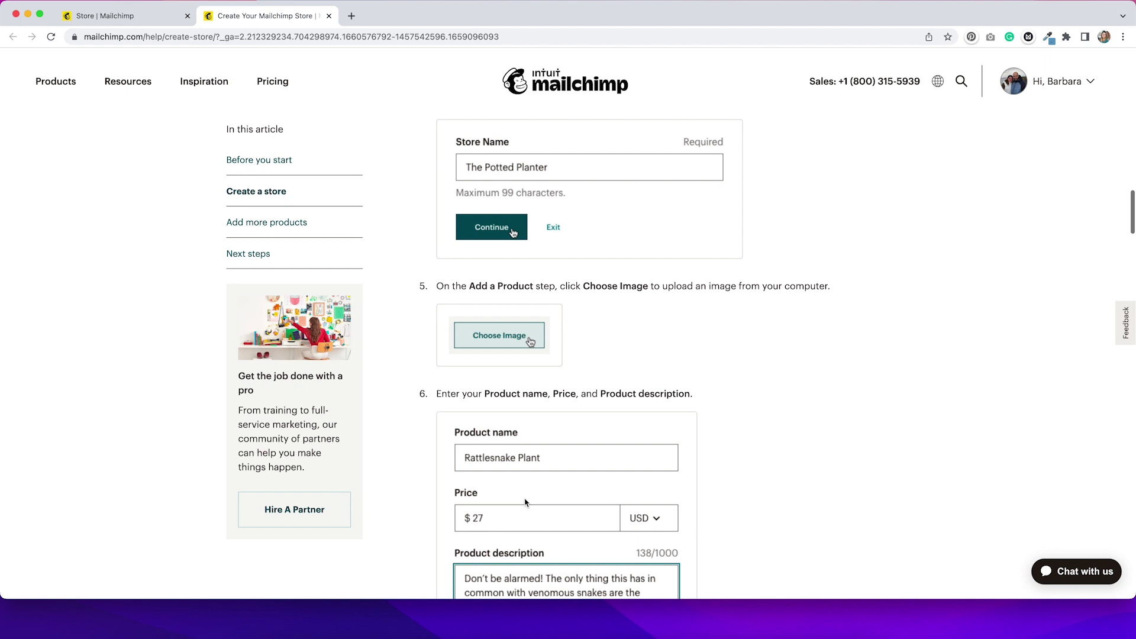
scroll(525, 502, "down", 5)
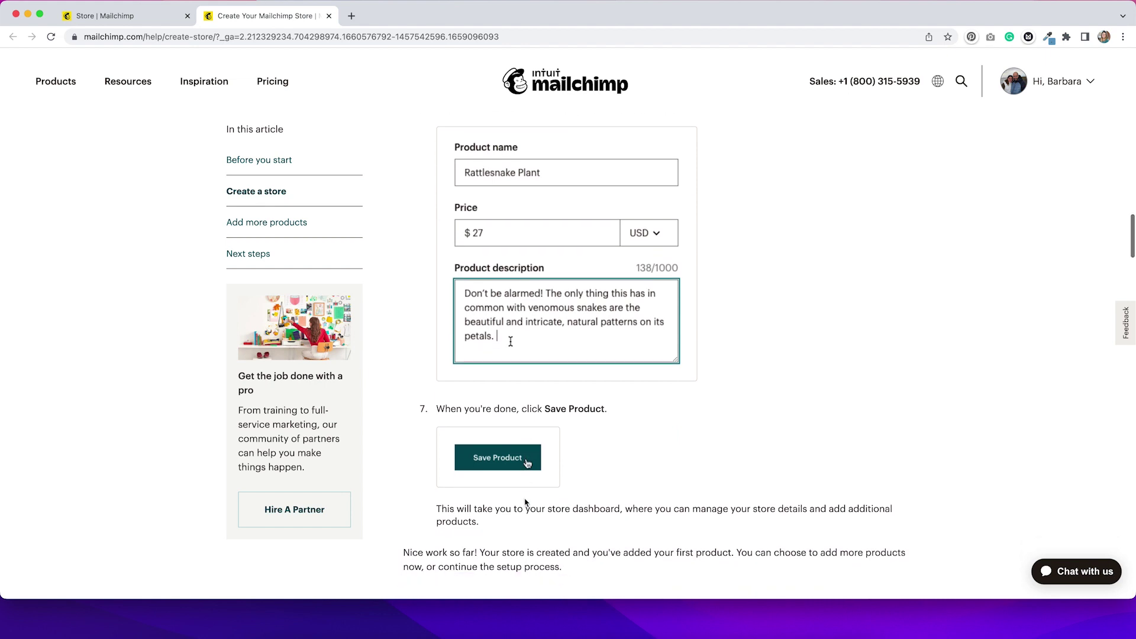
scroll(525, 502, "down", 2)
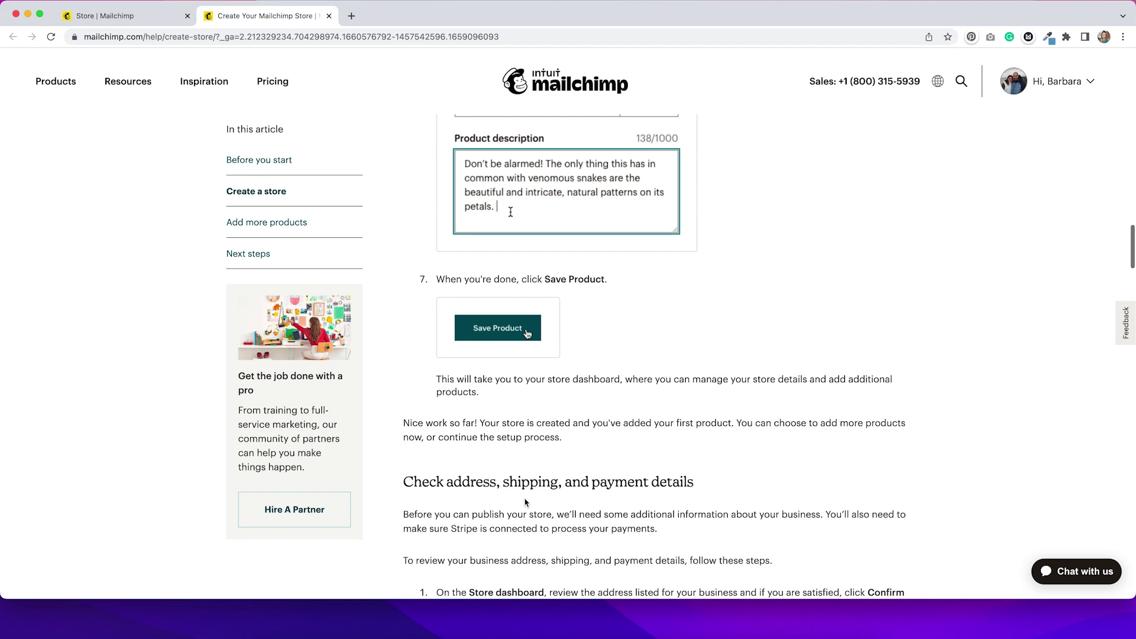
scroll(525, 502, "up", 20)
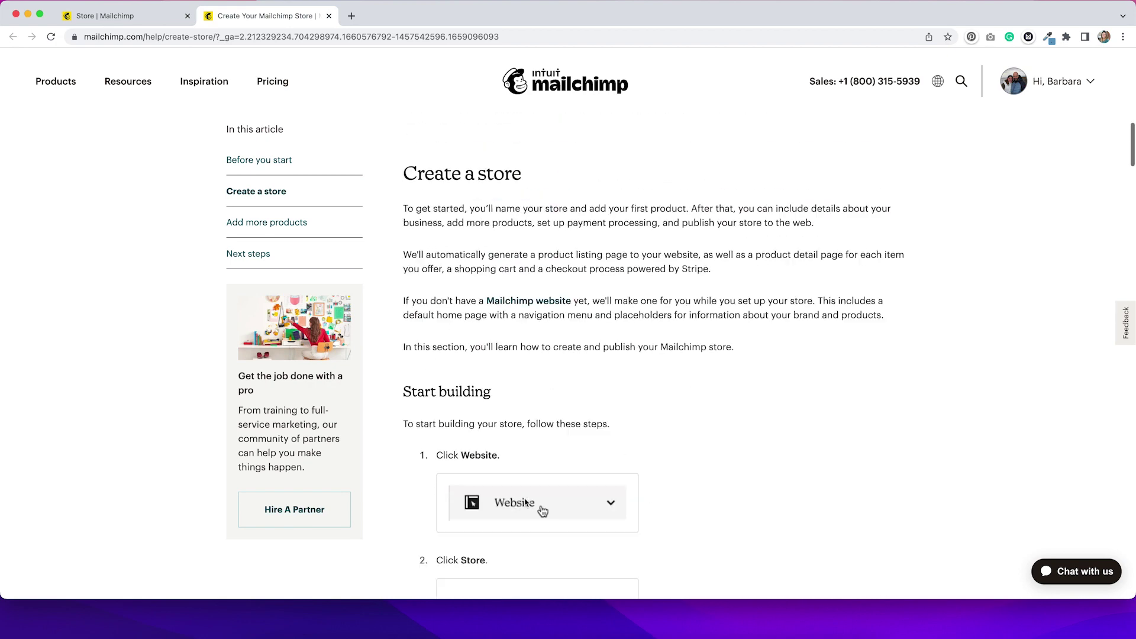
scroll(525, 502, "up", 3)
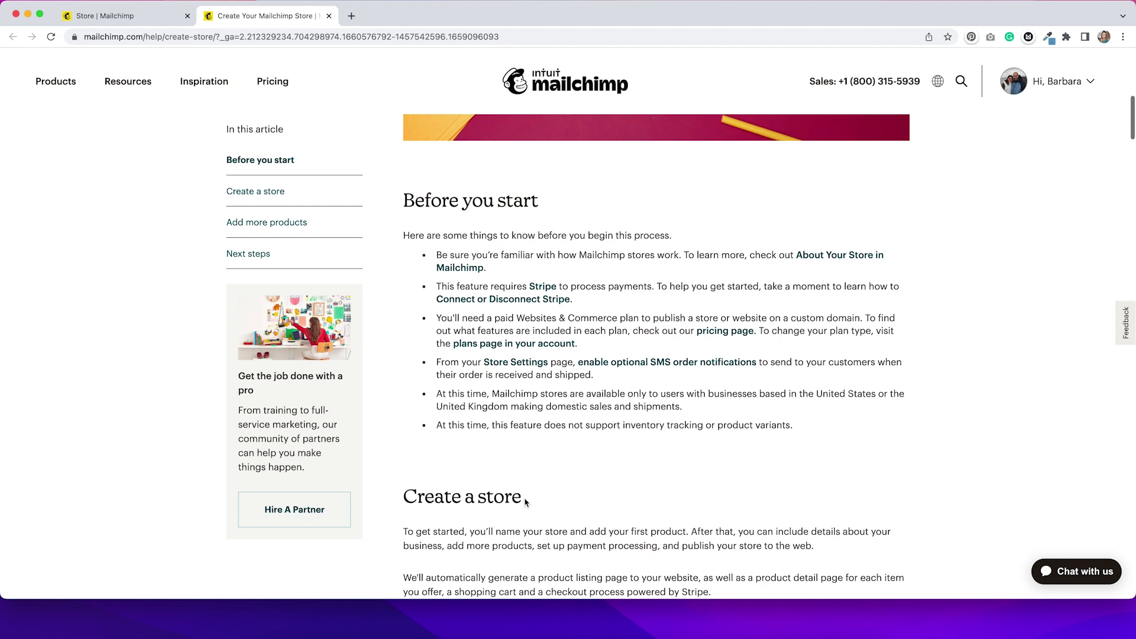
Step: View the Websites & Commerce comparison of the Plus, Core and Free plans
left_click(722, 338)
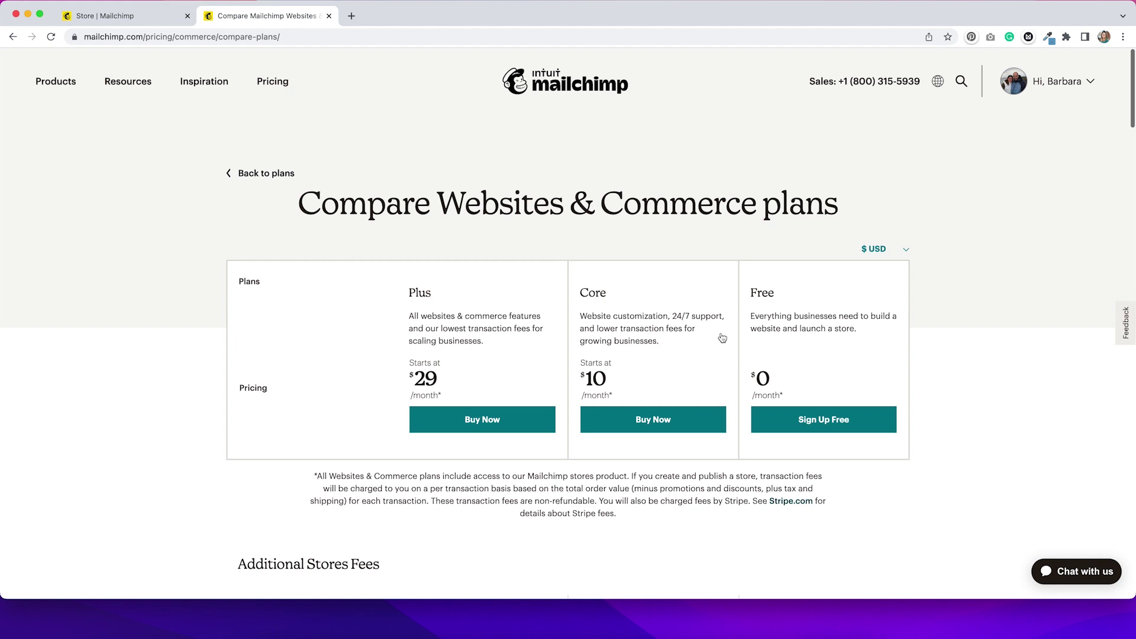
scroll(722, 338, "down", 5)
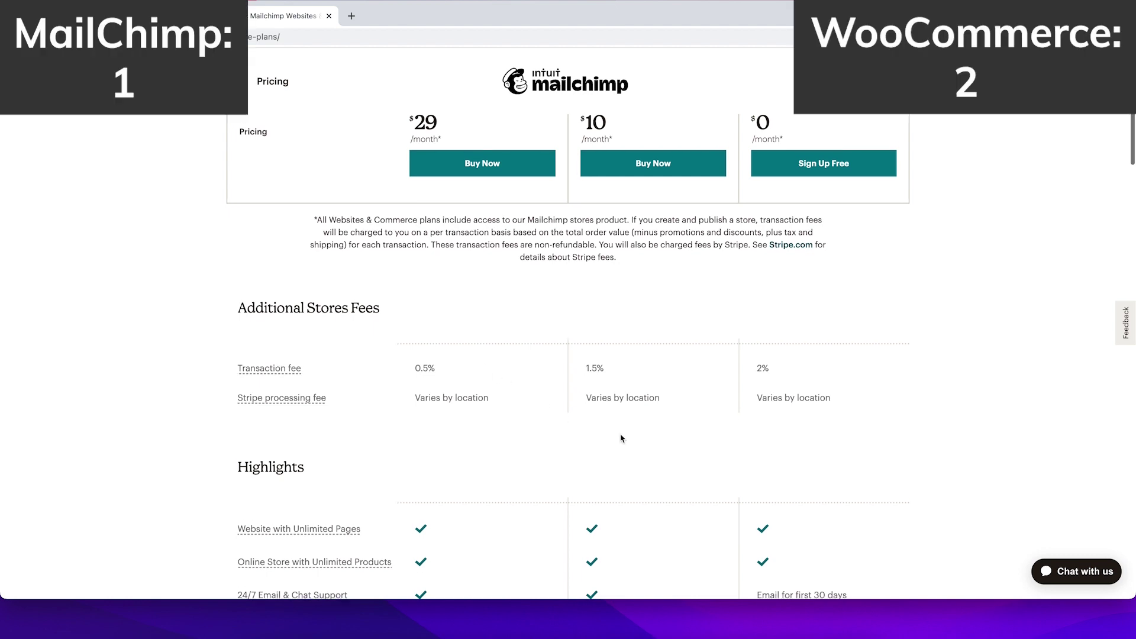
scroll(621, 438, "down", 3)
scroll(621, 438, "down", 4)
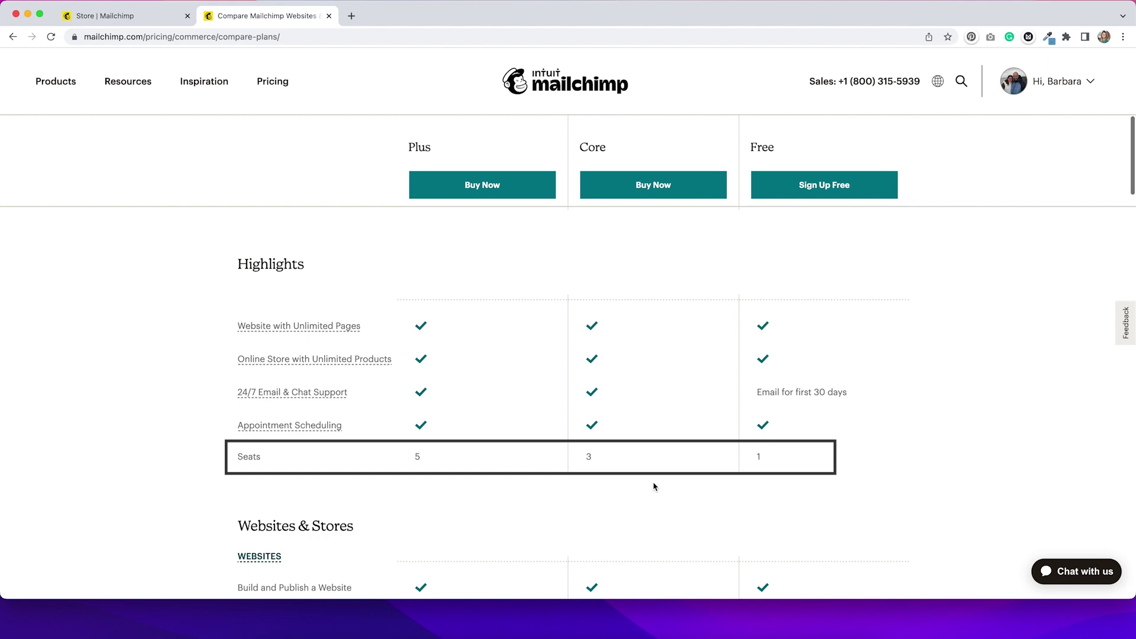
scroll(758, 496, "down", 5)
scroll(759, 496, "down", 3)
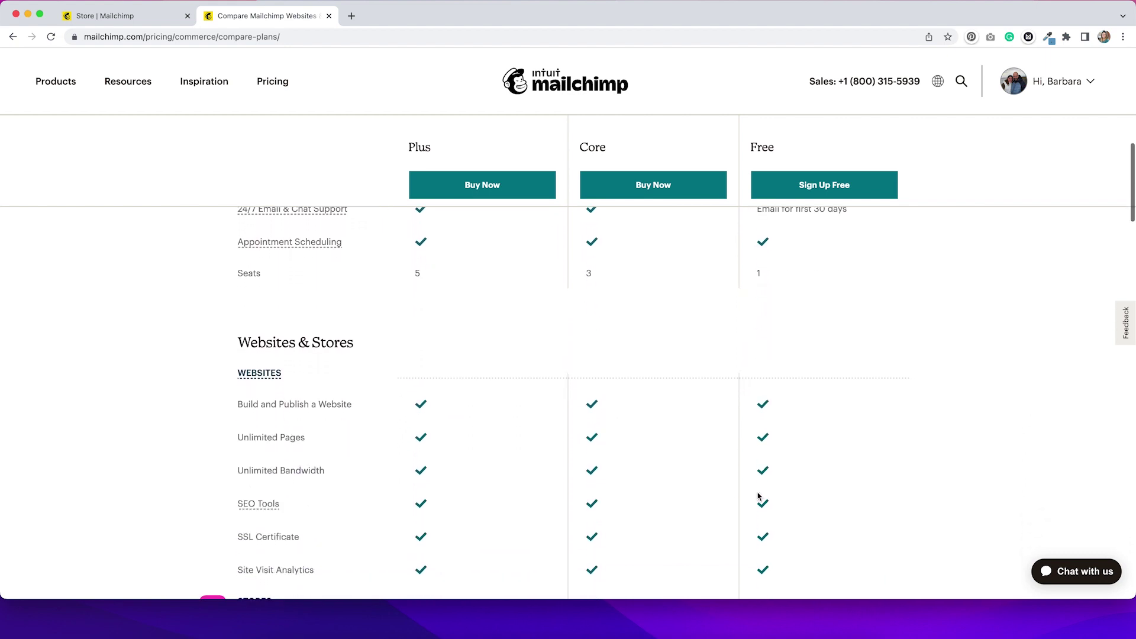
scroll(759, 496, "down", 1)
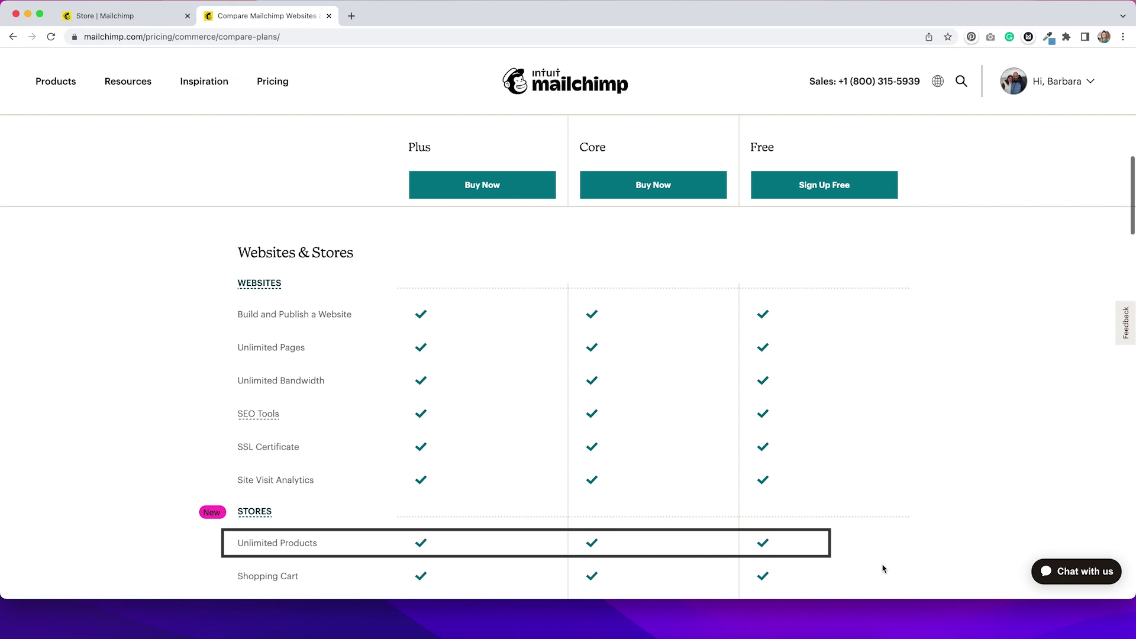
scroll(883, 568, "down", 1)
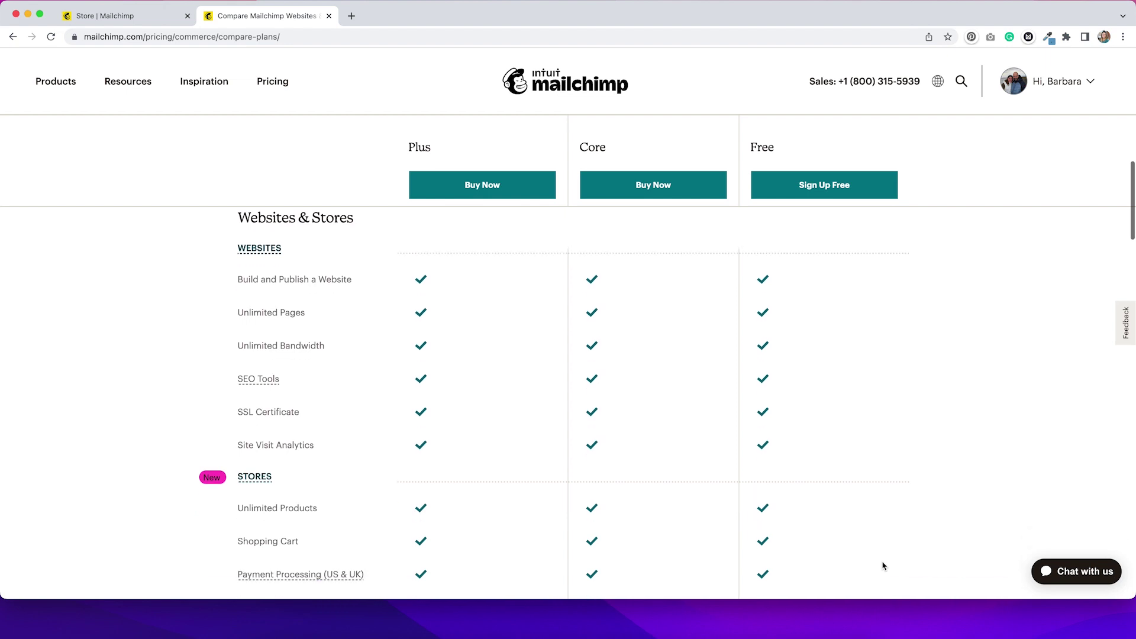
scroll(883, 566, "down", 5)
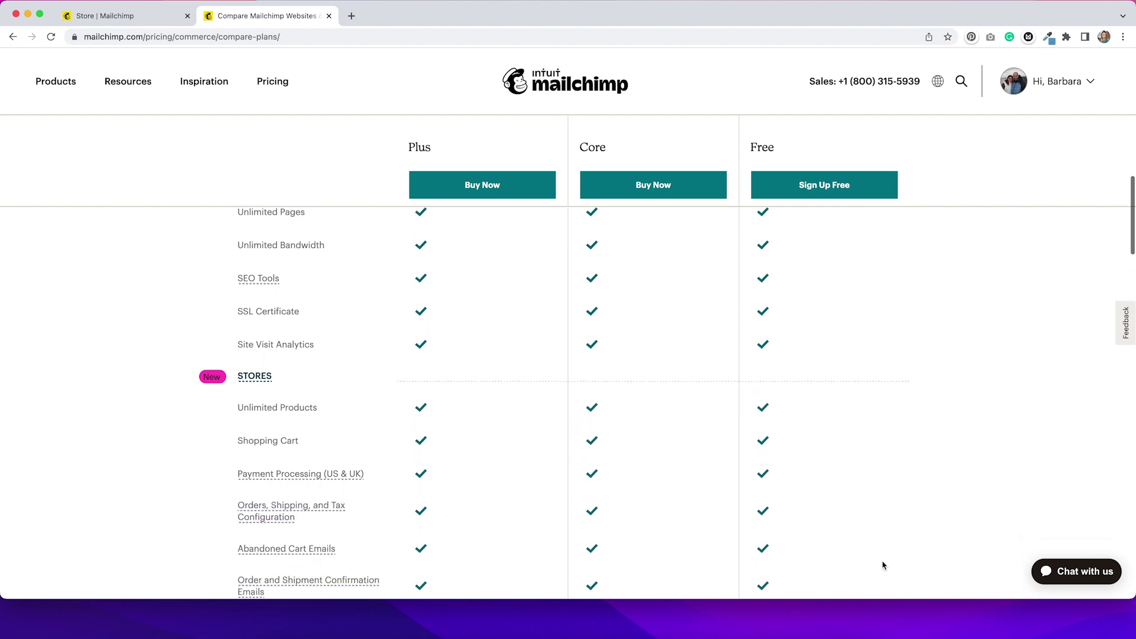
scroll(884, 565, "down", 1)
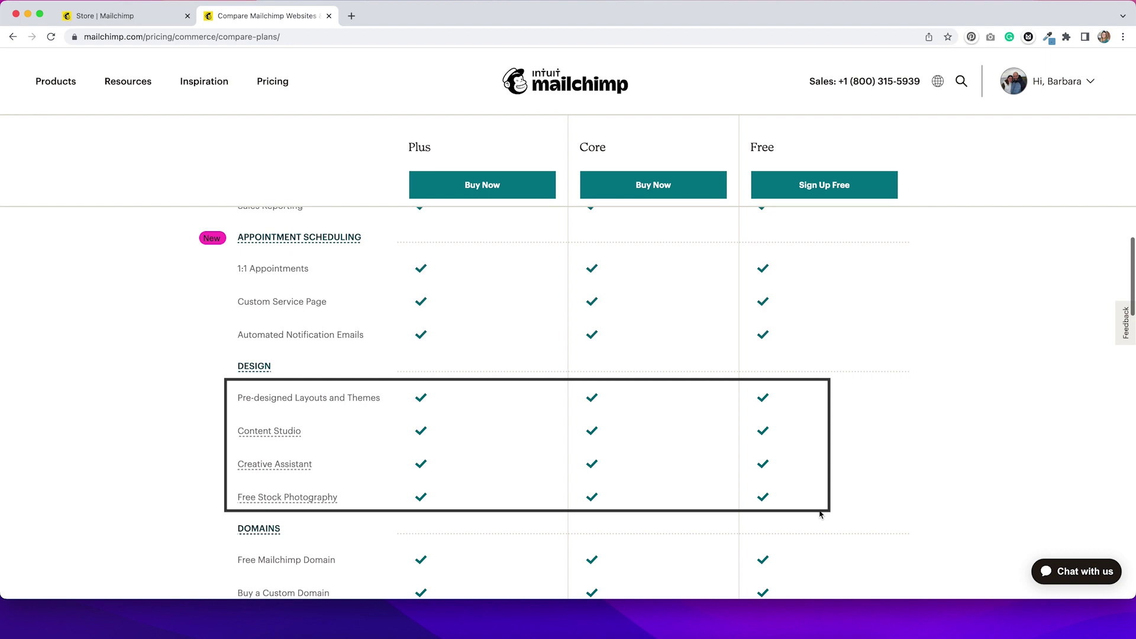
Step: Scroll the Website > Store page to the store setup area
scroll(820, 515, "down", 3)
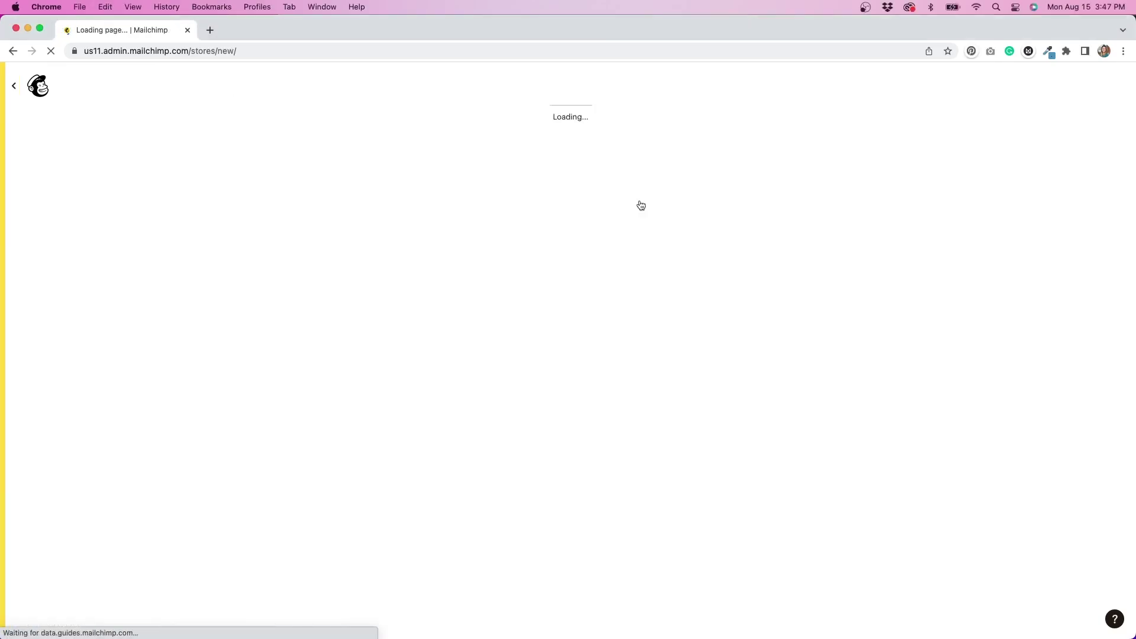
Step: Rename the business to 'Juniper Soaps' and save the Website Opt-in audience
triple_click(378, 281)
key("BackSpace")
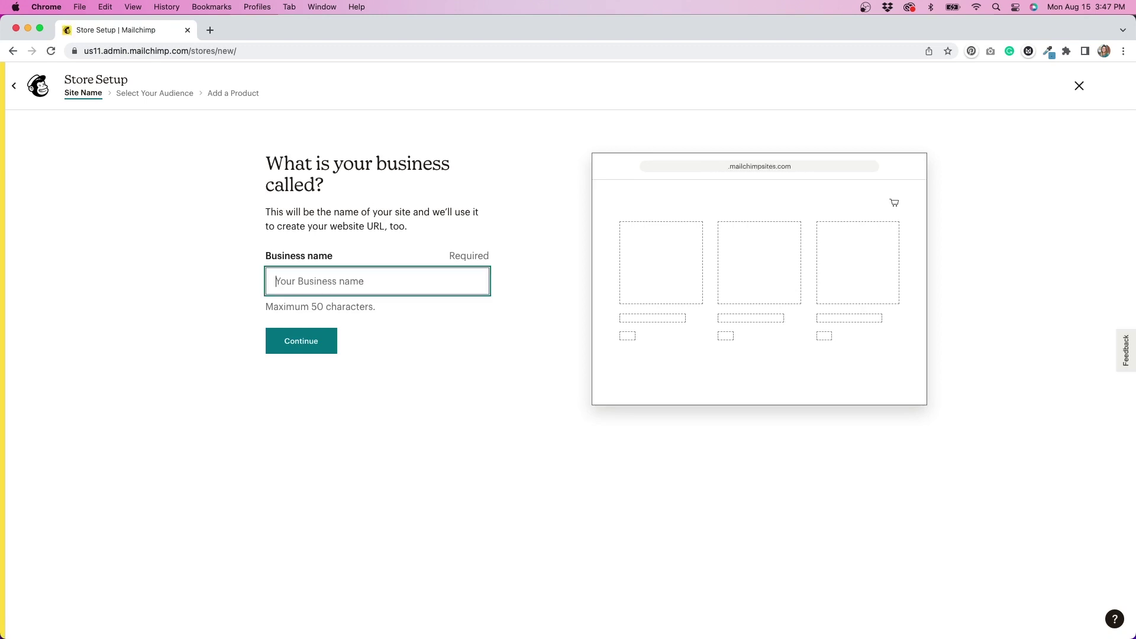
type("Juniper Soa")
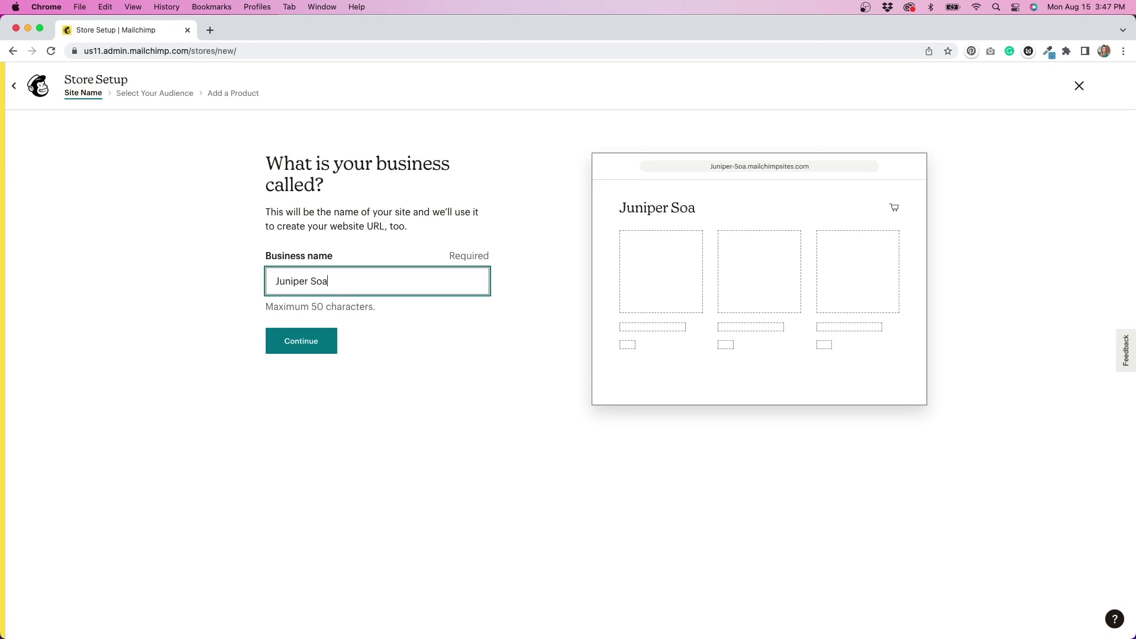
type("ps")
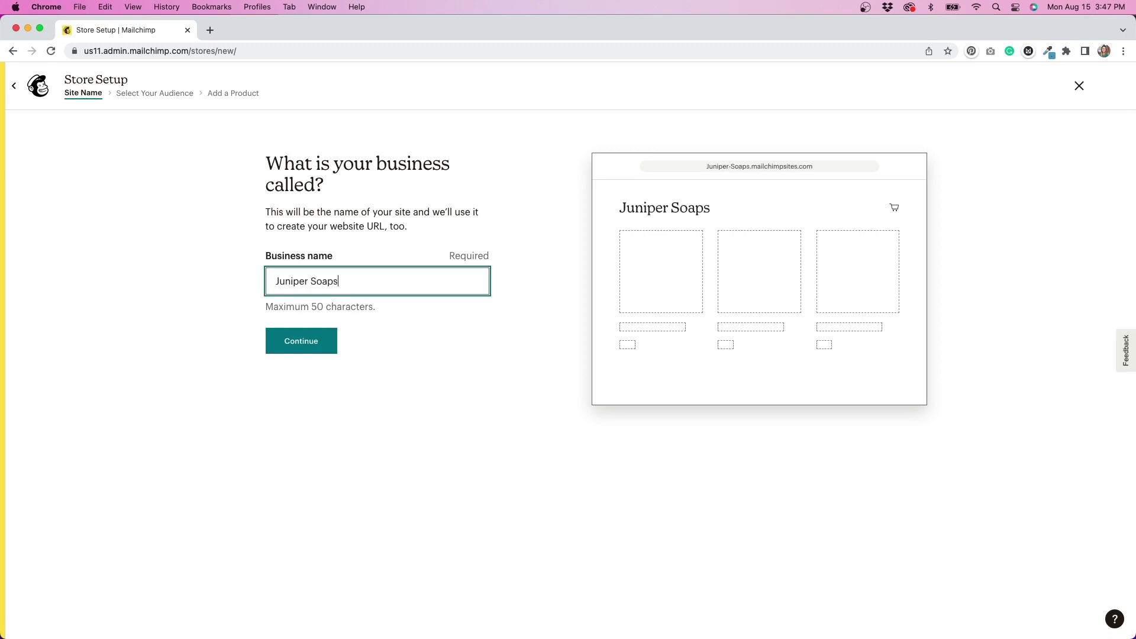
left_click(301, 342)
left_click(325, 335)
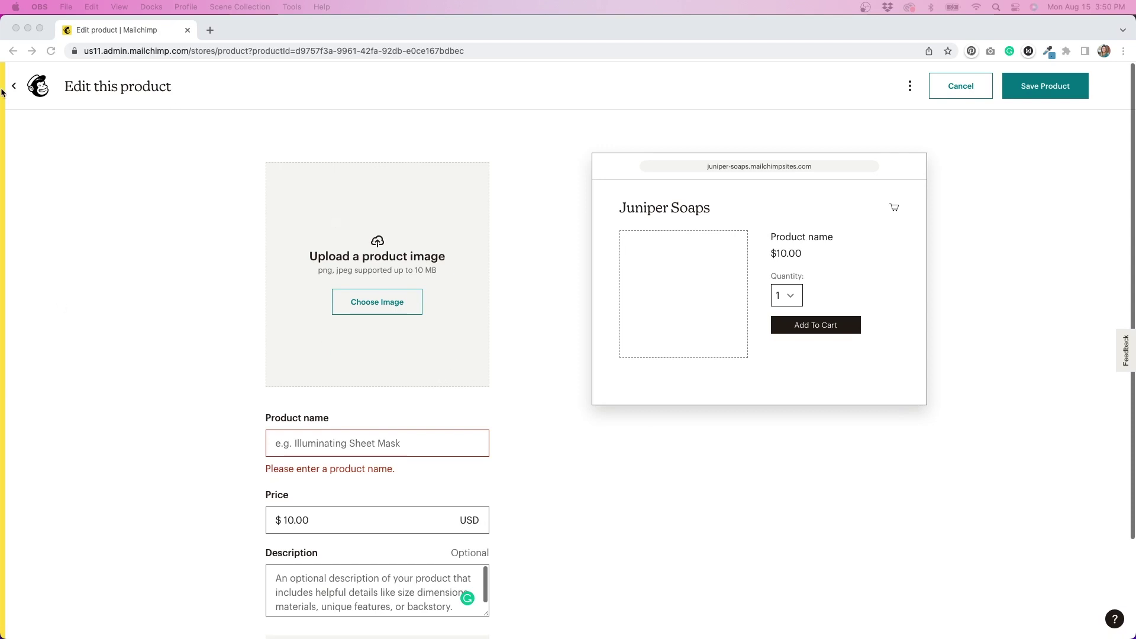
Step: Upload juniper2.jpg as the product photo
left_click(419, 320)
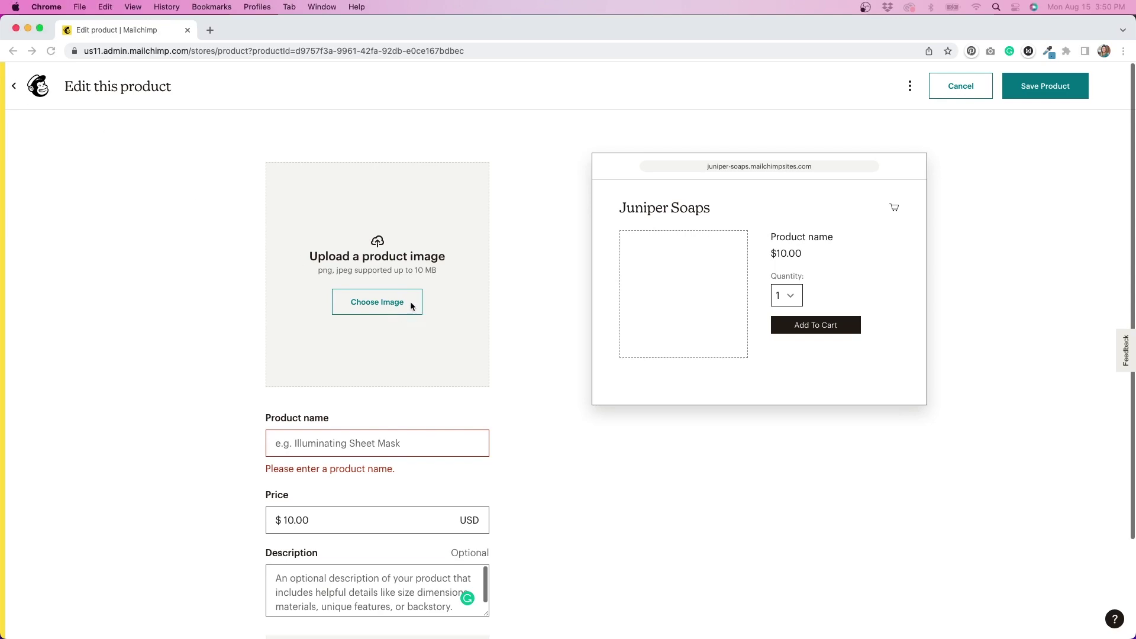
left_click(393, 311)
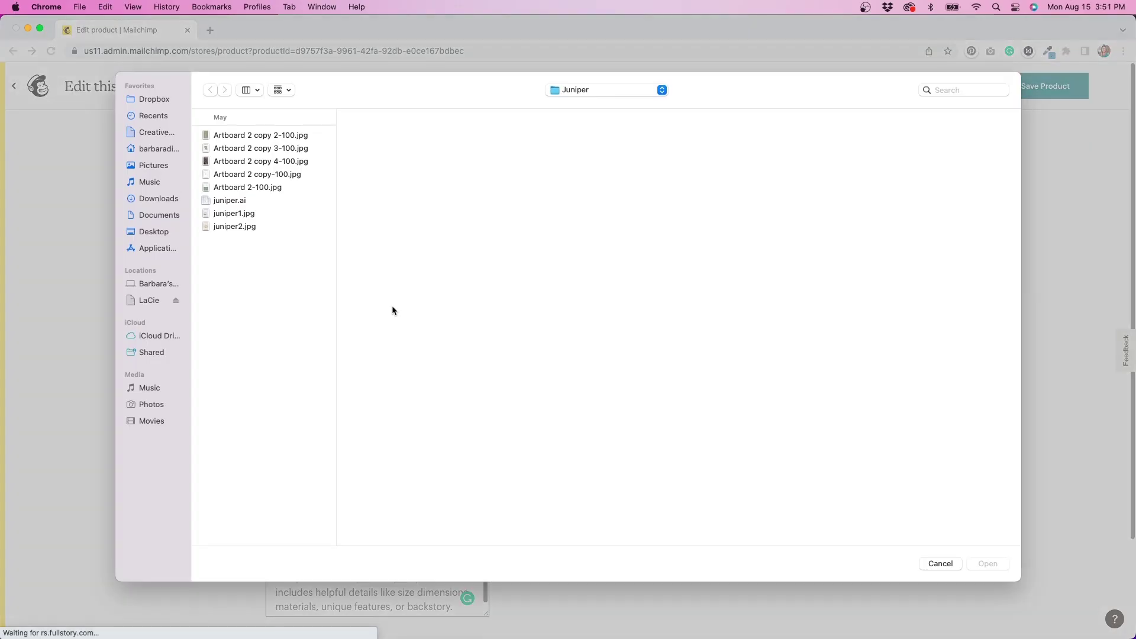
left_click(242, 227)
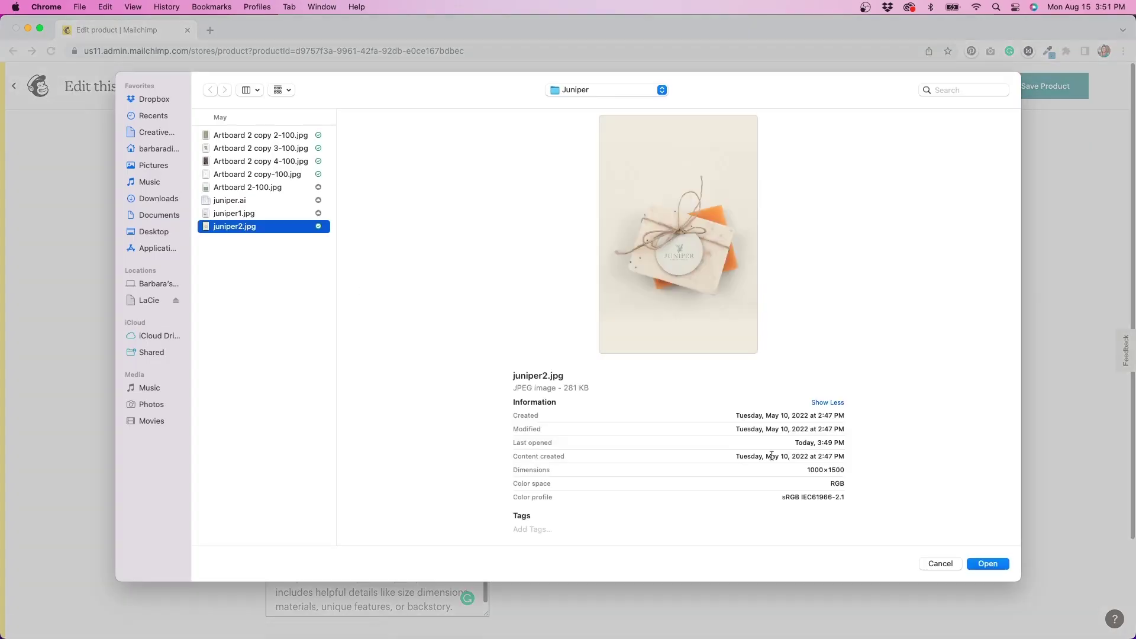
left_click(987, 564)
Step: Name the product 'Juniper Soap Bundle', describe it as 'Our signature soap bundle.', and save it
left_click(439, 442)
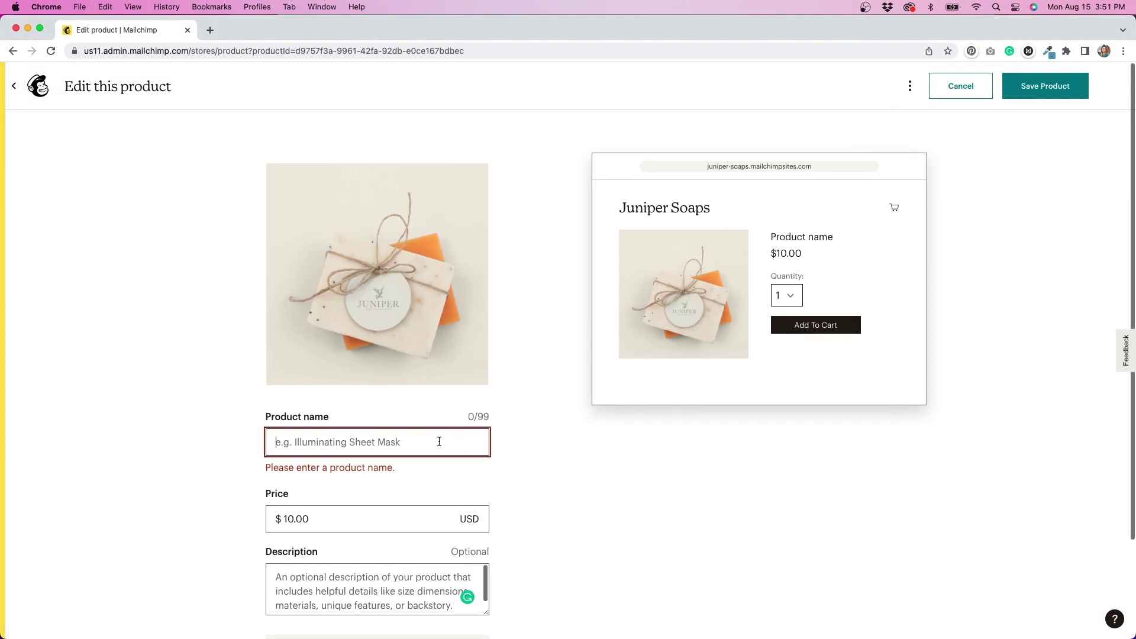
type("Ju")
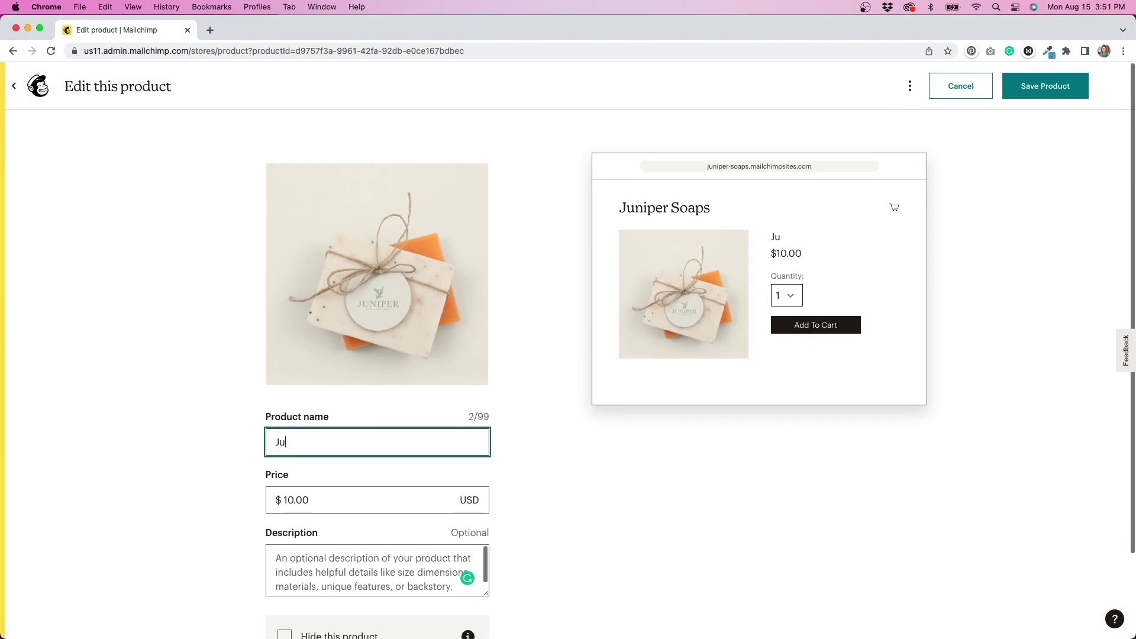
type("niper Soap Bundle")
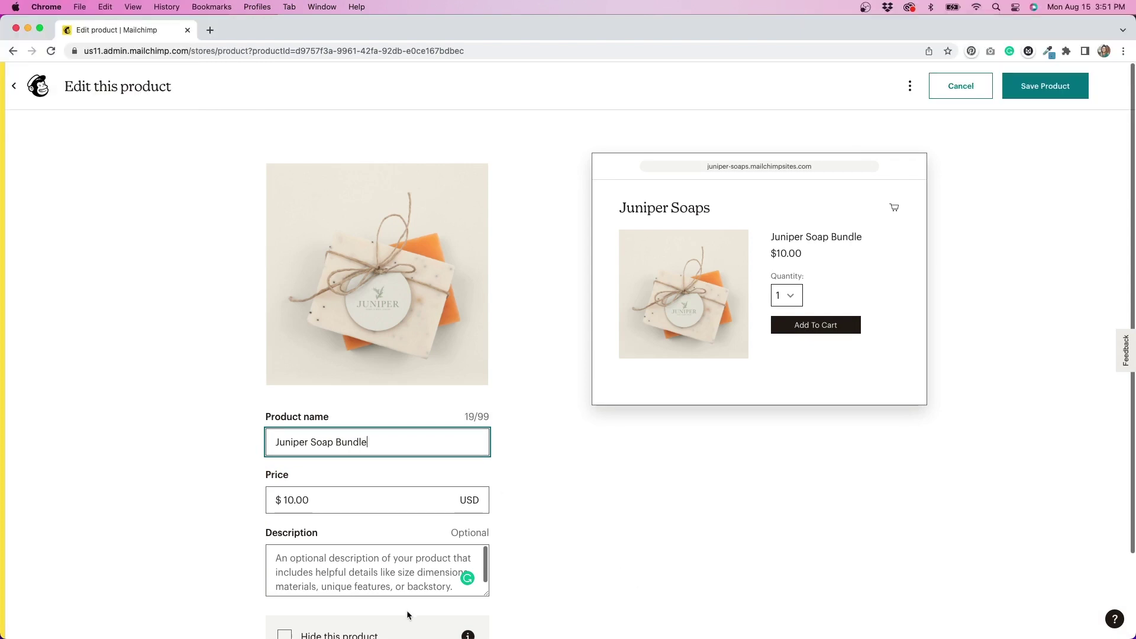
left_click(368, 577)
type("Our")
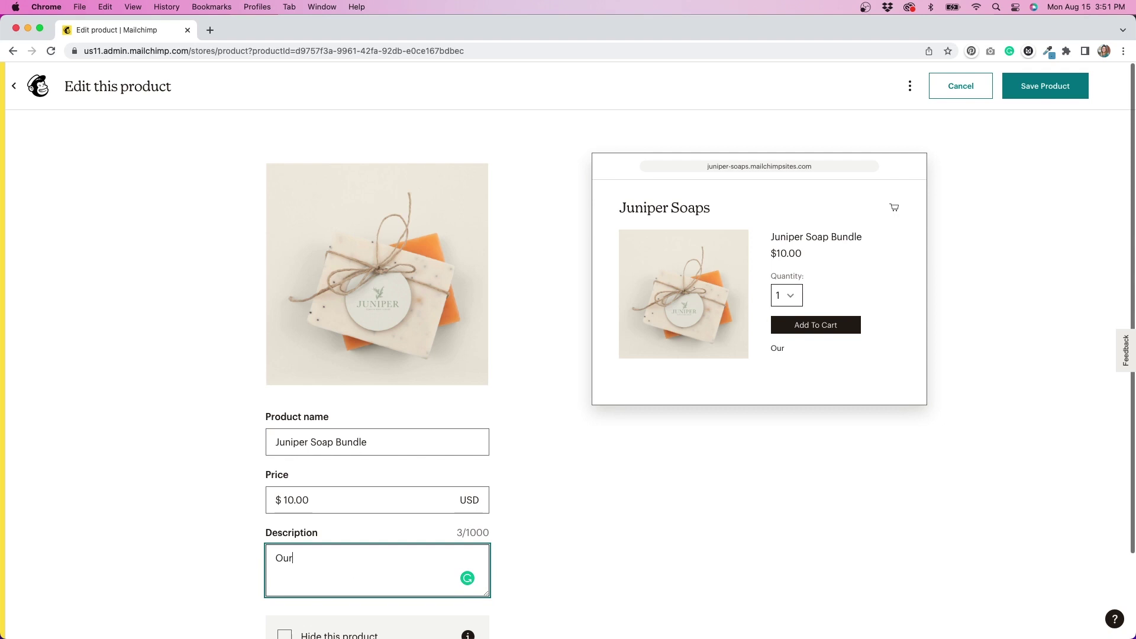
key("BackSpace")
type("sign")
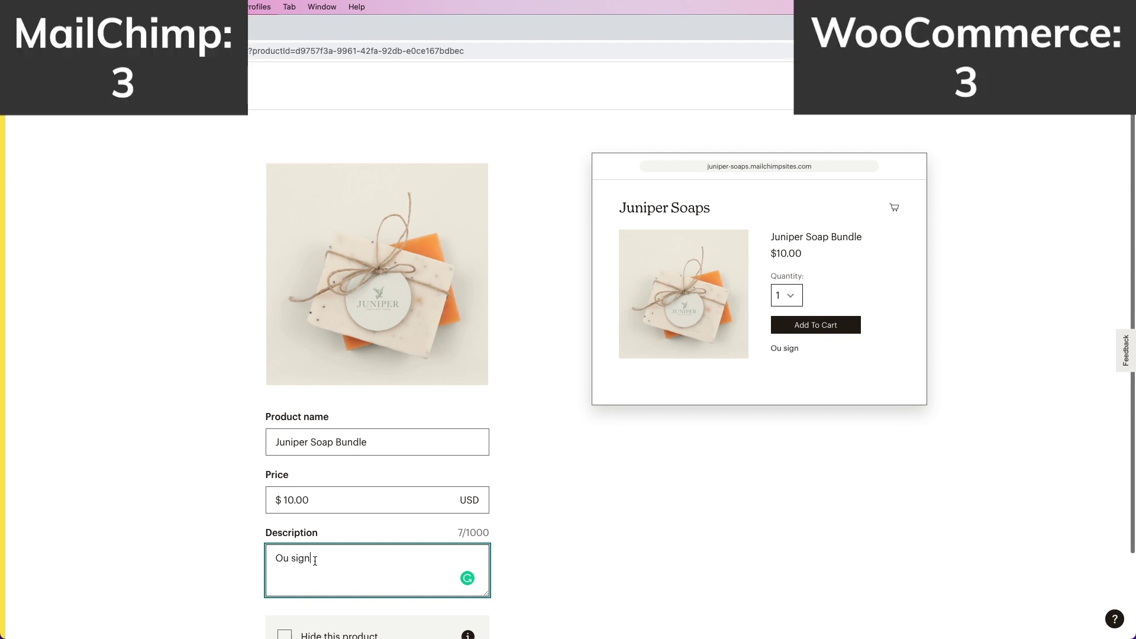
type("ature soap bund")
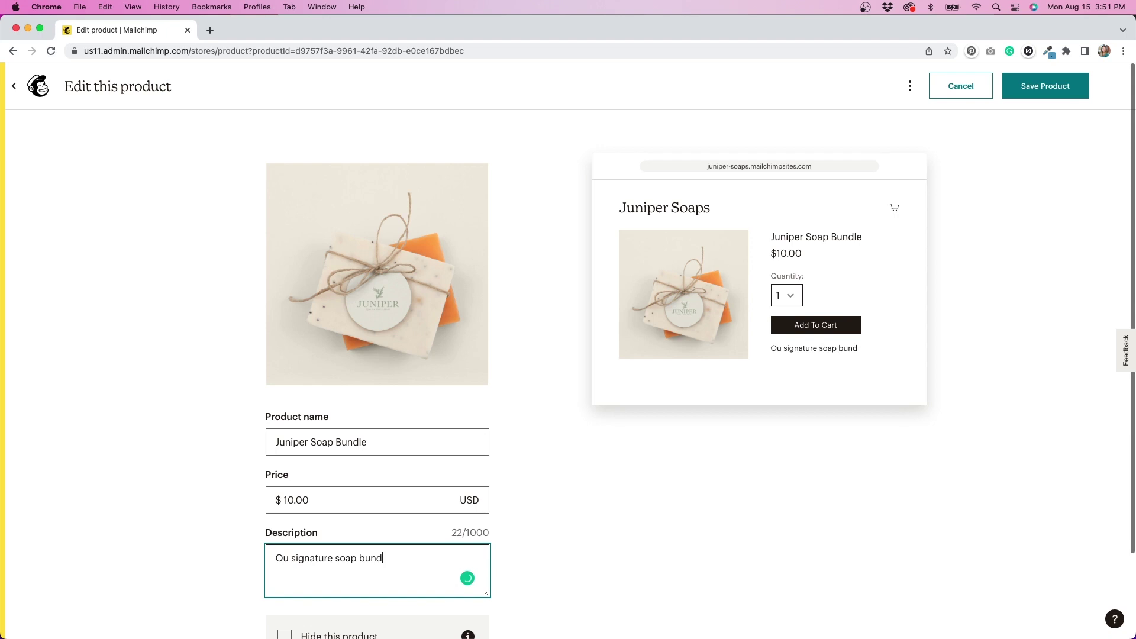
type("le.")
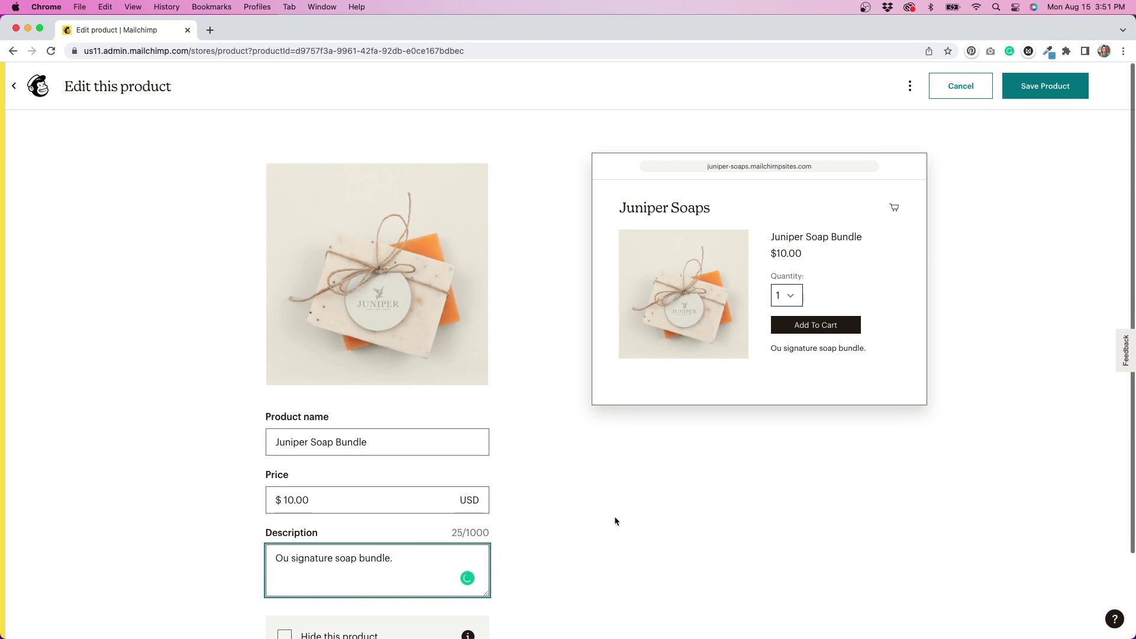
scroll(619, 517, "down", 3)
type("r")
left_click(296, 583)
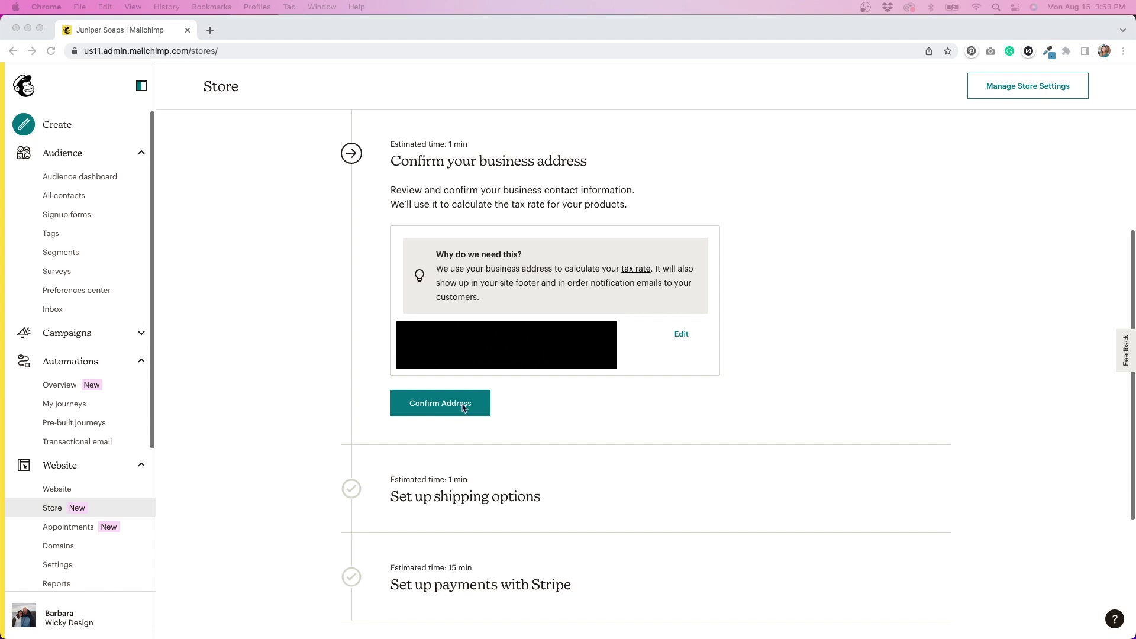
Step: Confirm the store's business address and go to the flat-rate shipping setup
left_click(463, 407)
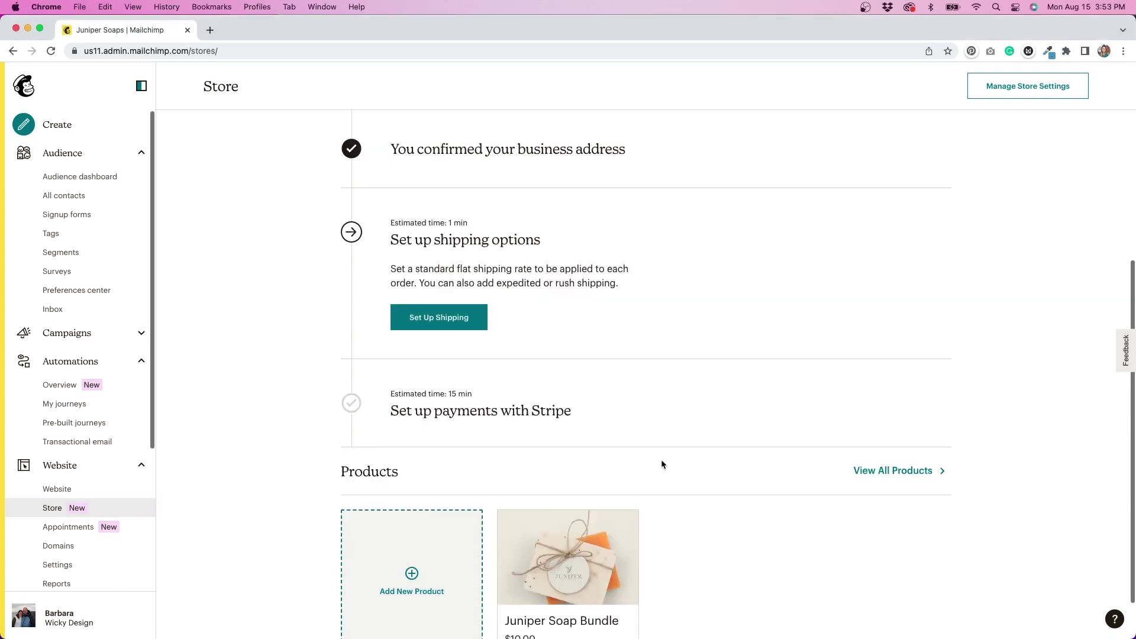
left_click(437, 319)
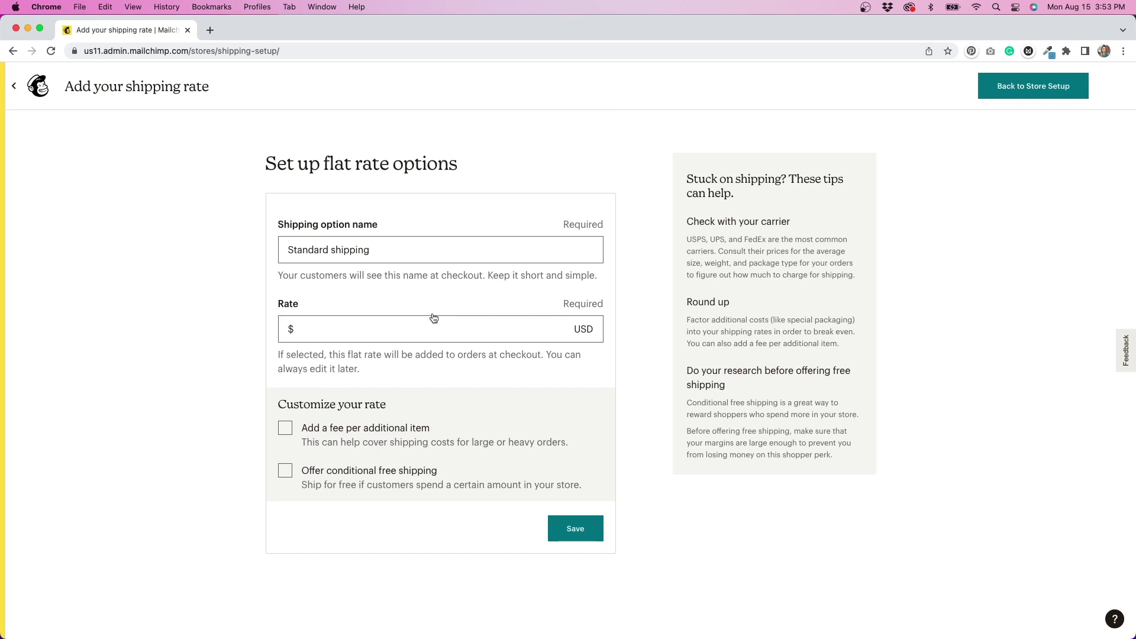
Step: Set the Standard shipping flat rate to $5 and save it
left_click(434, 318)
type("5")
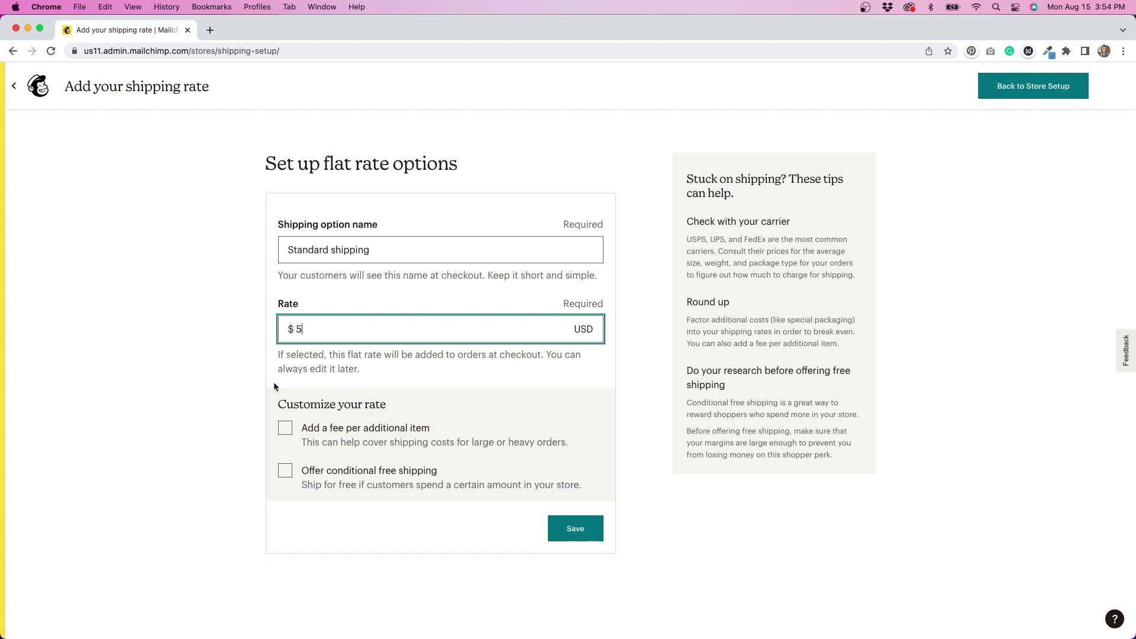
left_click(589, 530)
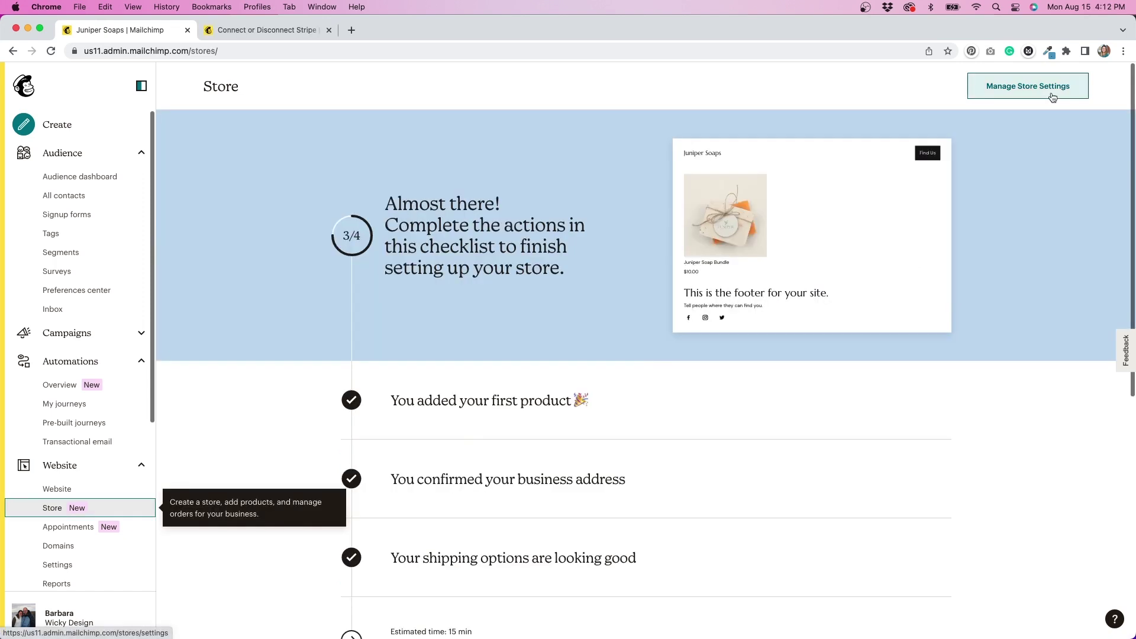
Step: Go through store settings to the Website dashboard listing the unpublished Juniper Soaps site
left_click(1052, 97)
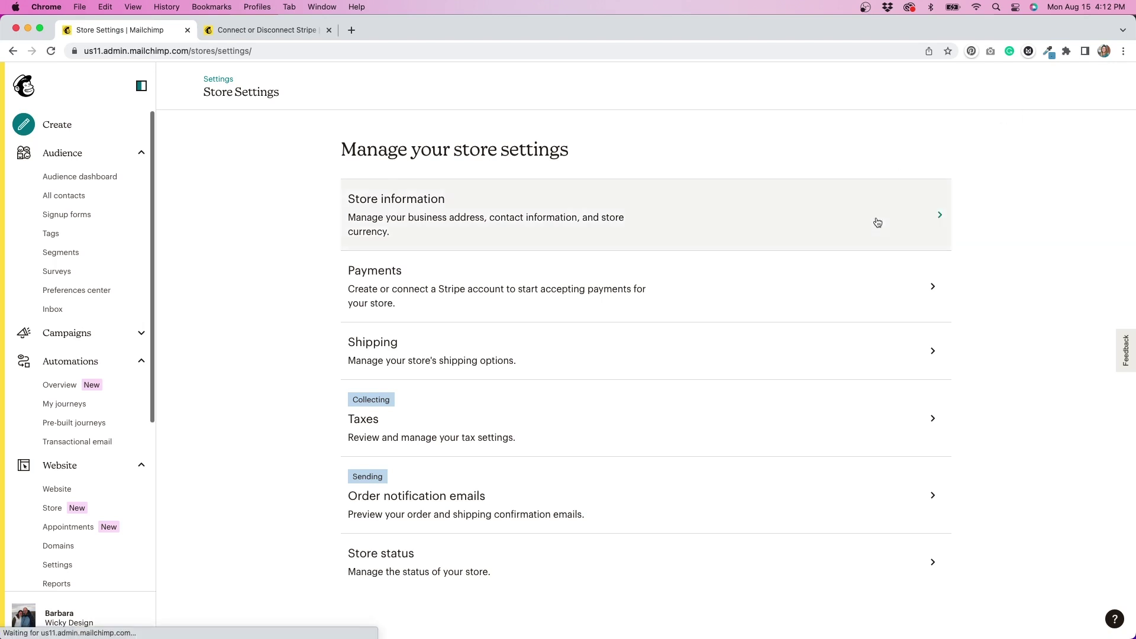
left_click(57, 490)
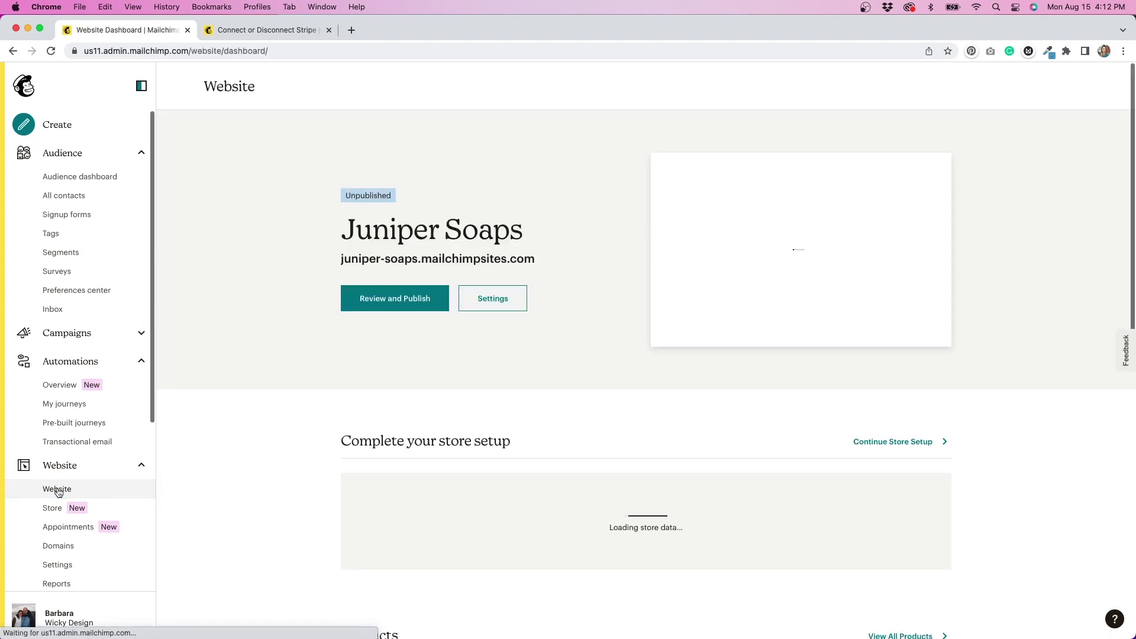
Step: Open the Juniper Soaps site builder's Pages list and edit the Home page
left_click(417, 301)
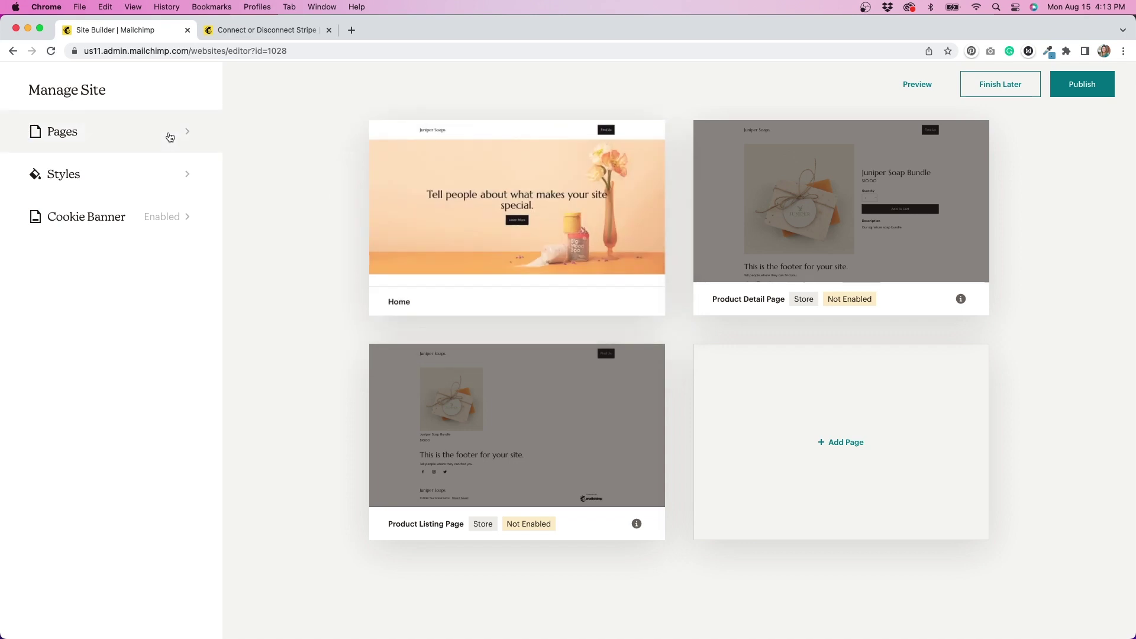
left_click(170, 137)
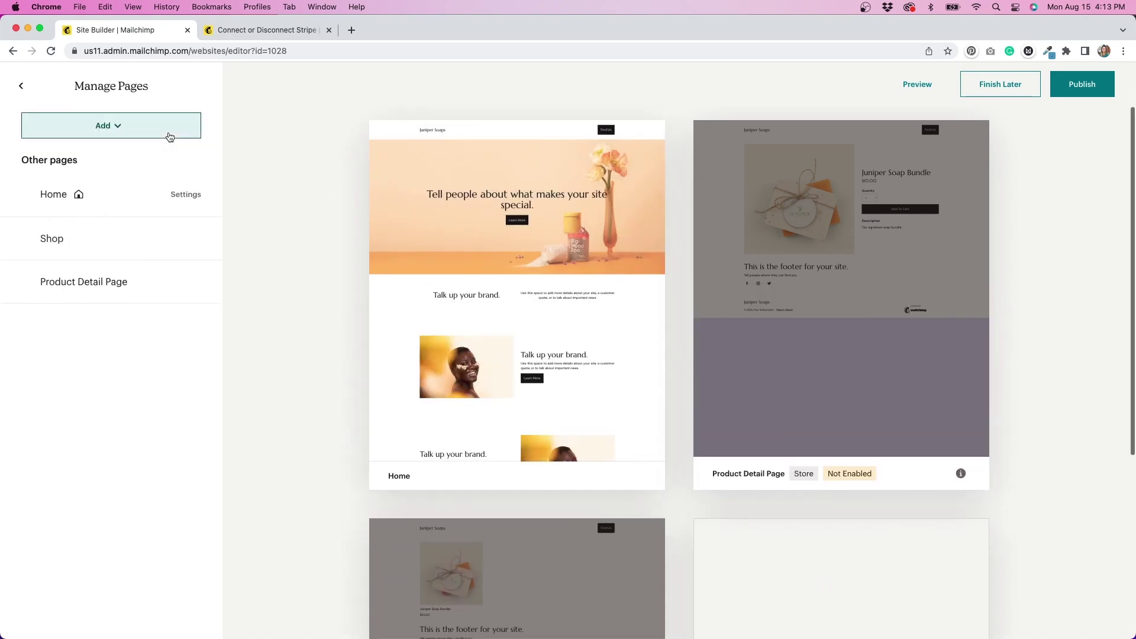
left_click(152, 130)
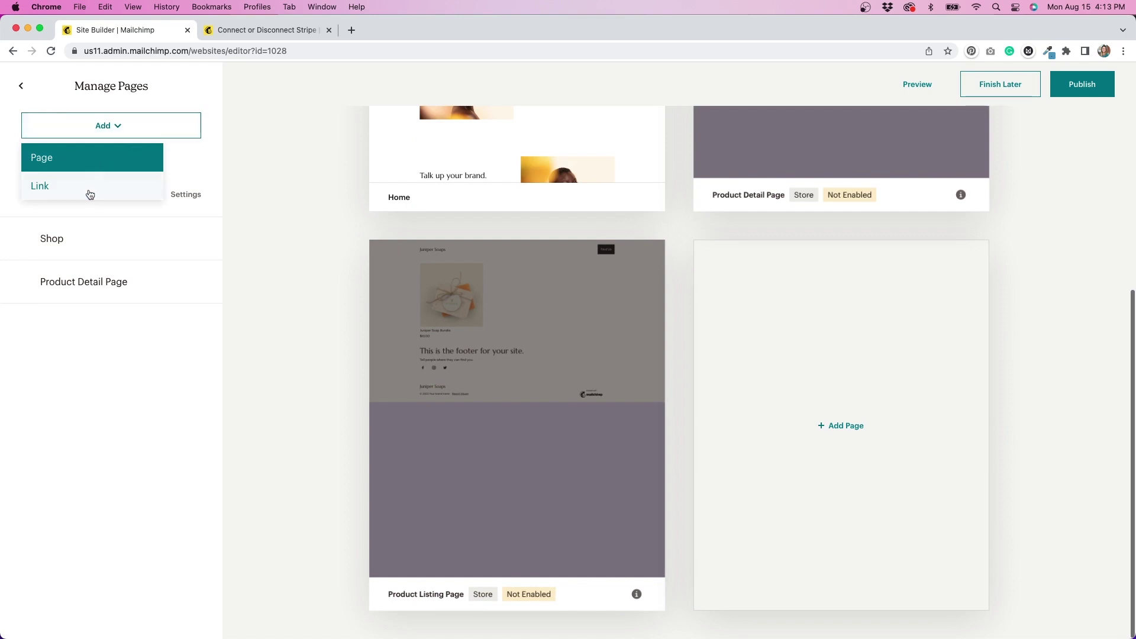
left_click(261, 129)
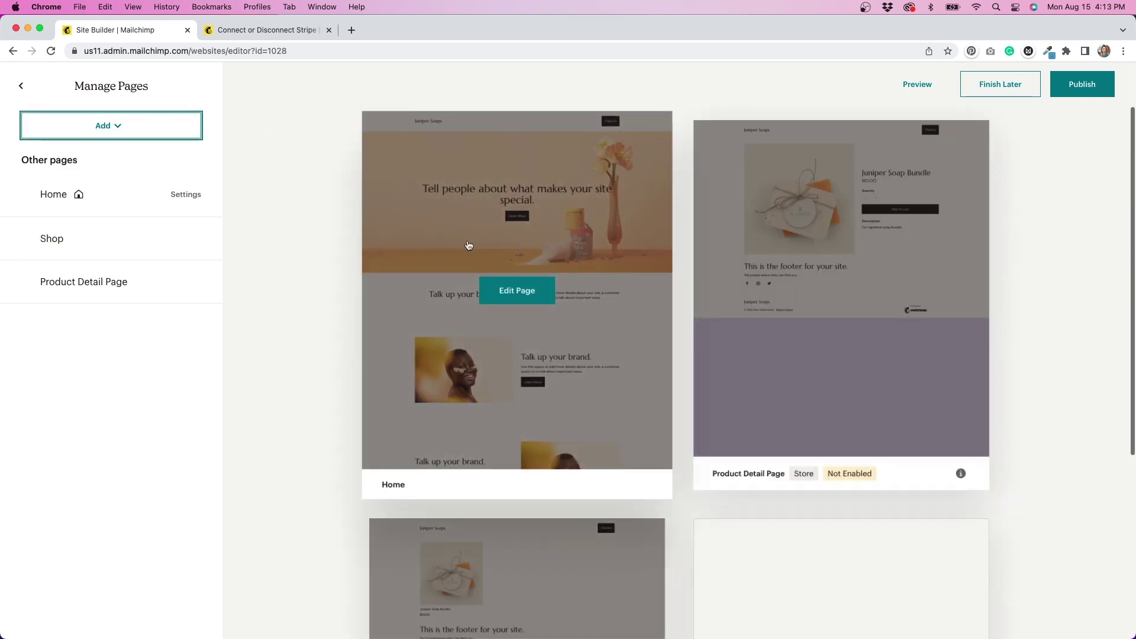
left_click(467, 245)
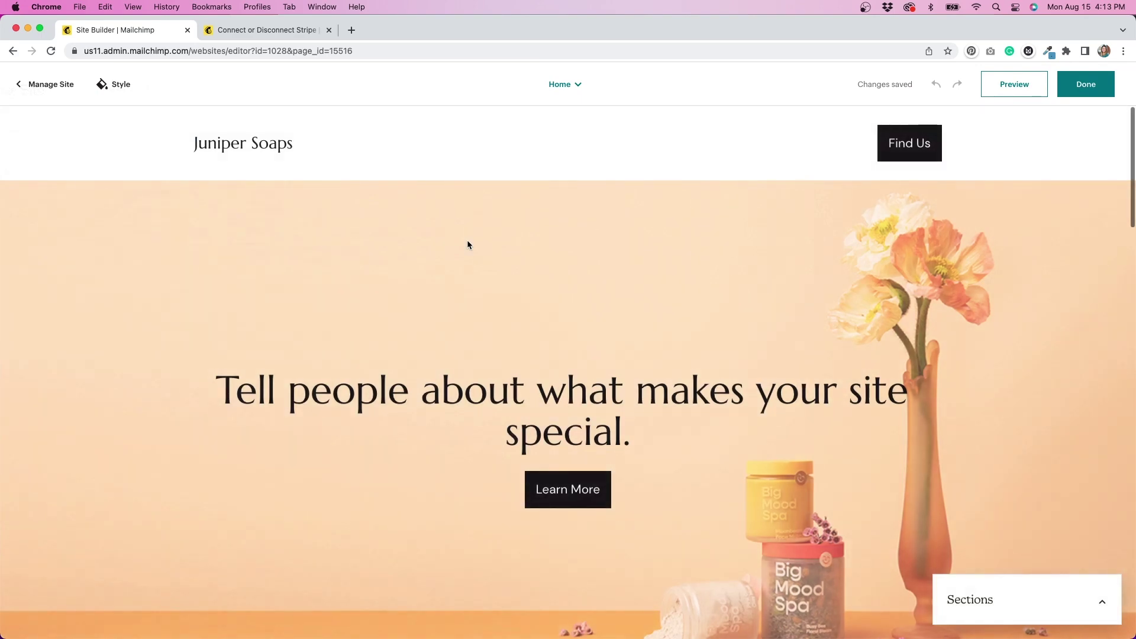
Step: Insert a new section below the Home hero and choose the Video section type
mouse_move(462, 249)
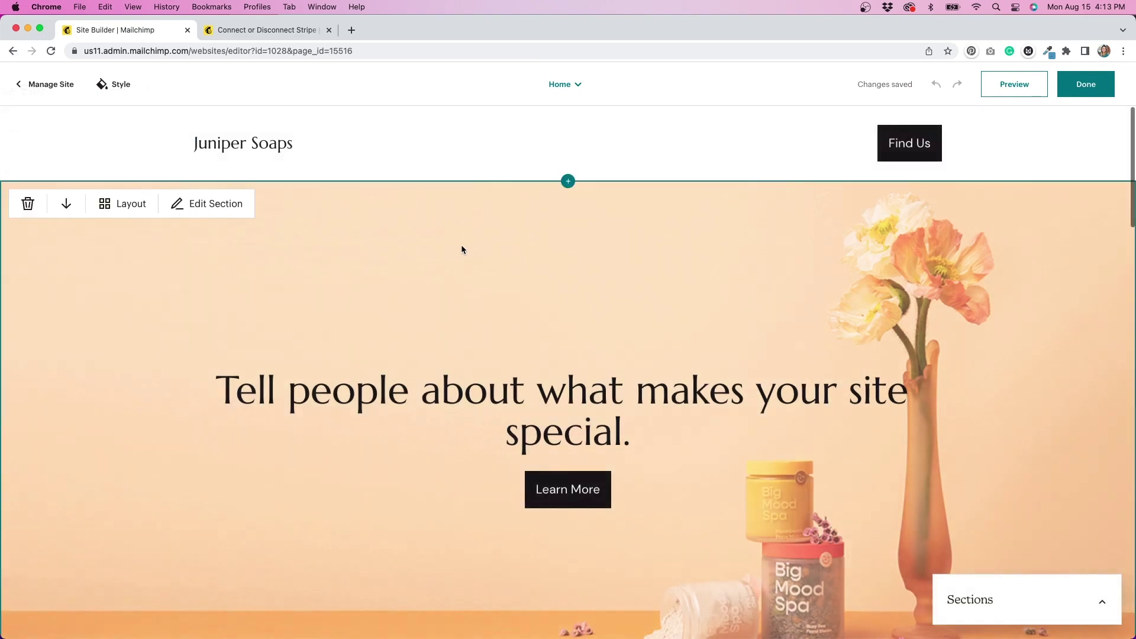
scroll(462, 249, "down", 5)
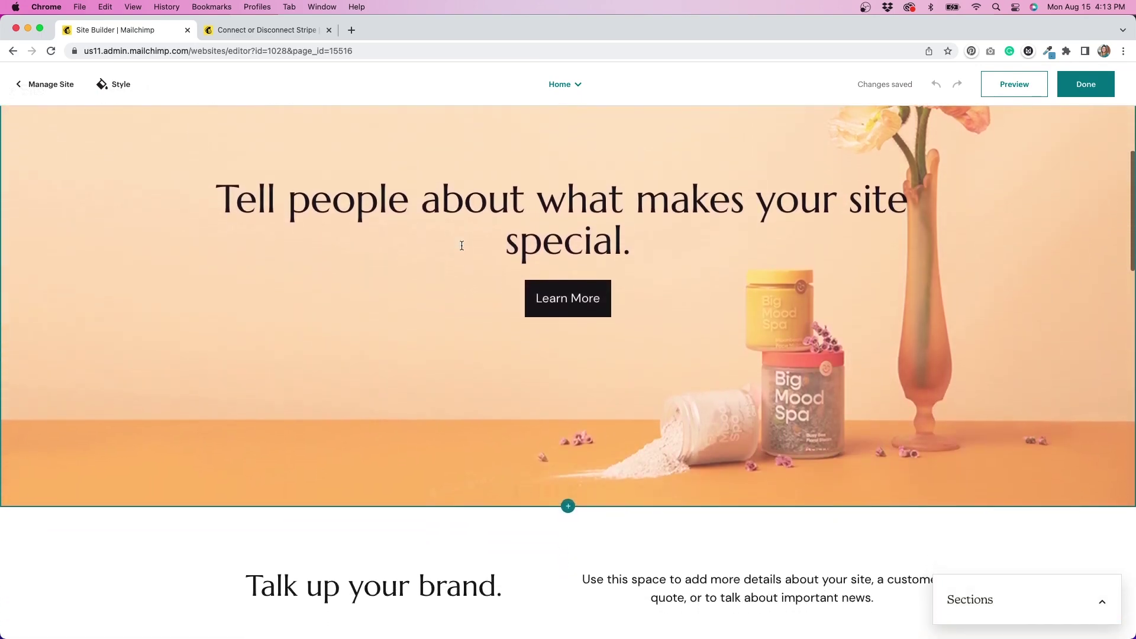
left_click(568, 508)
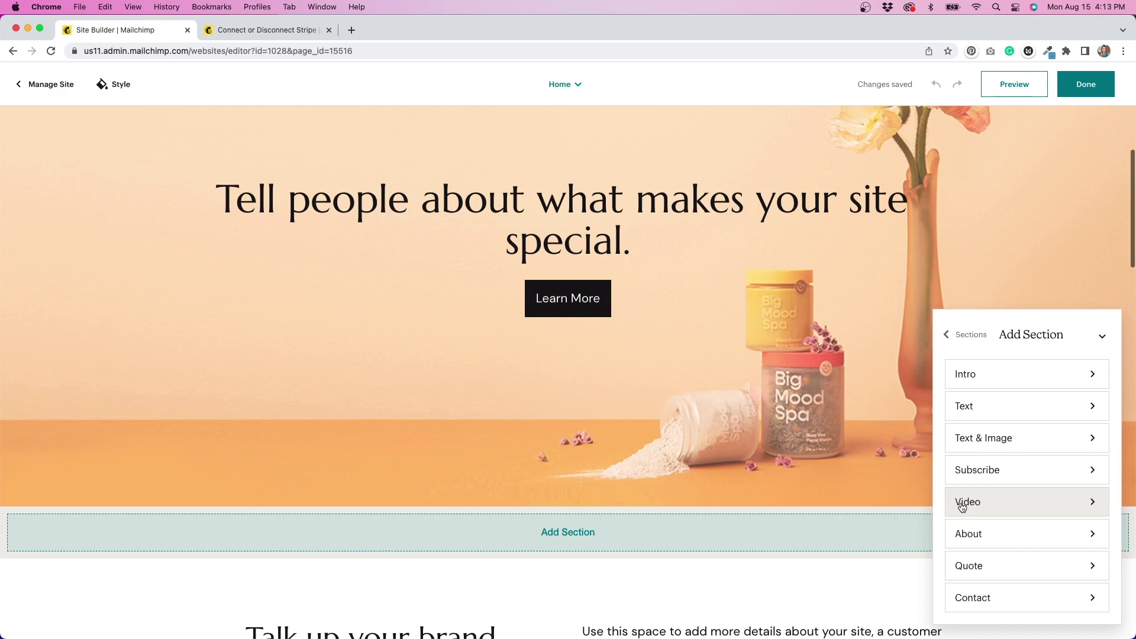
left_click(962, 503)
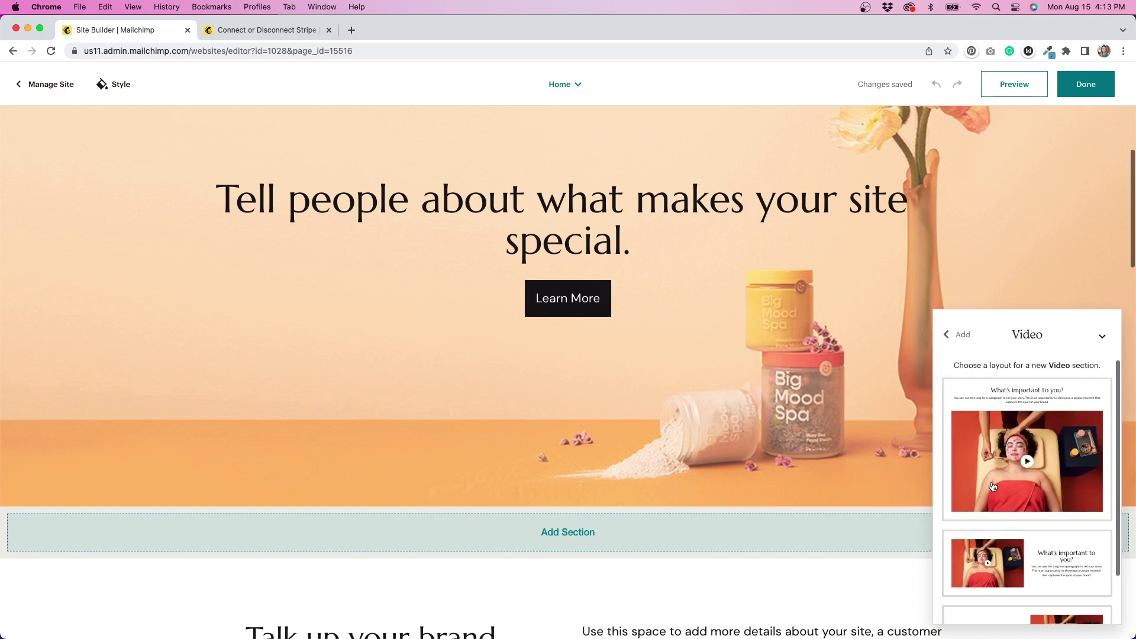
Step: Insert the image-left Video layout, with spa image and 'What's important to you?' text, below the hero
left_click(993, 562)
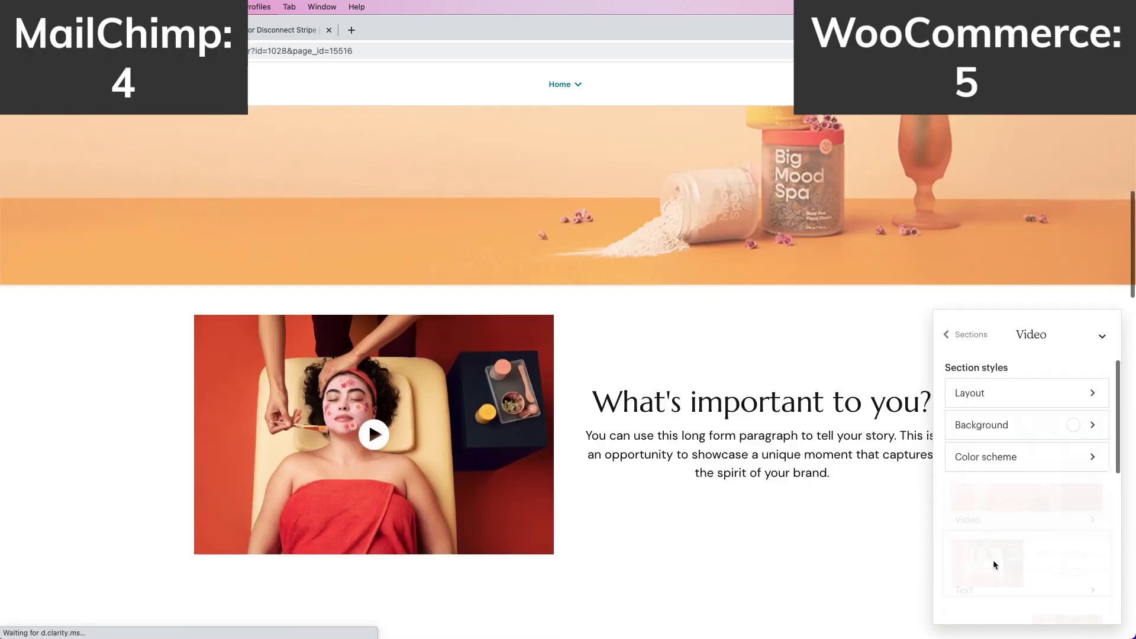